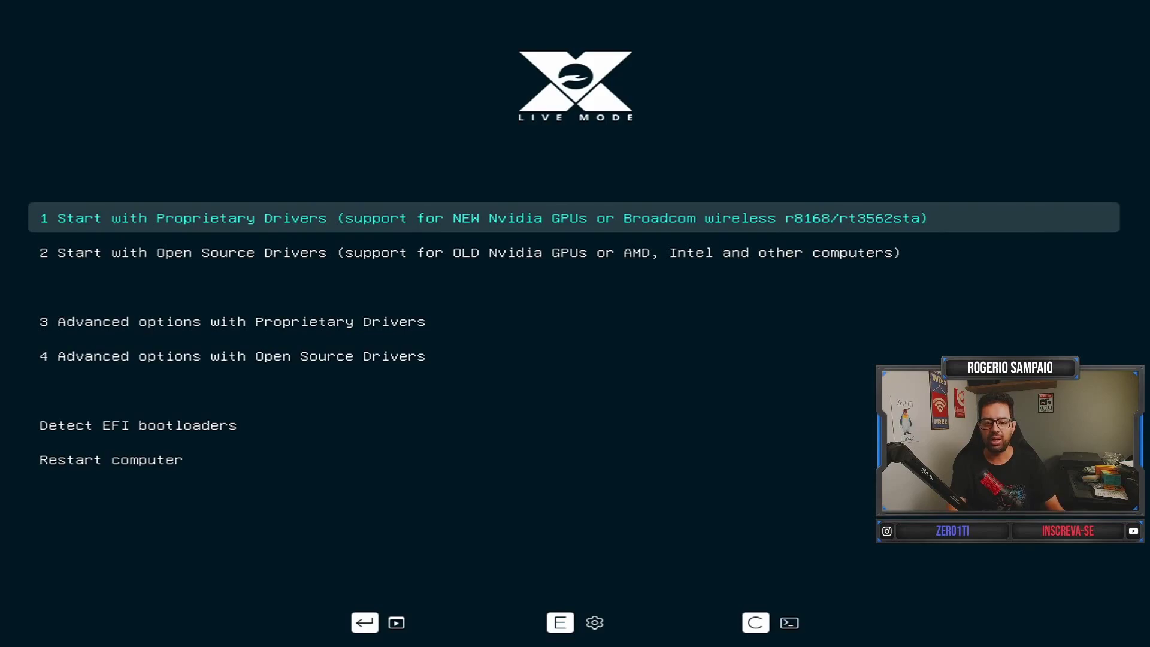
# Browse the boot menu and the proprietary-drivers advanced options, then return to the main menu.
pyautogui.press('Down')
pyautogui.press('Up')
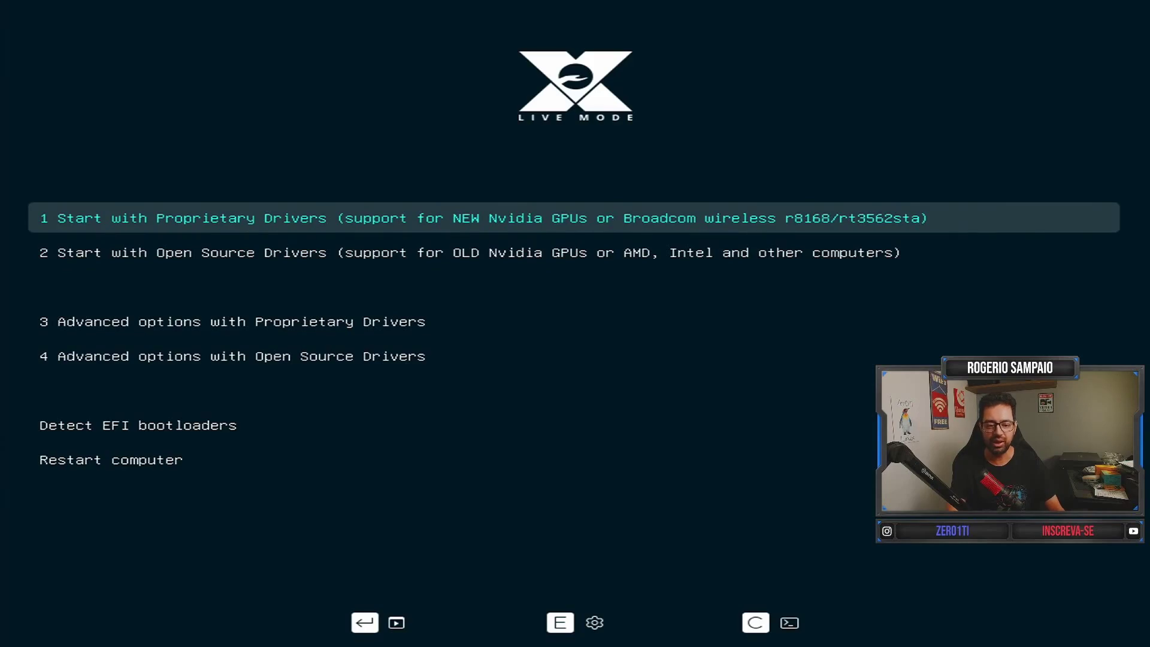
pyautogui.press('Down')
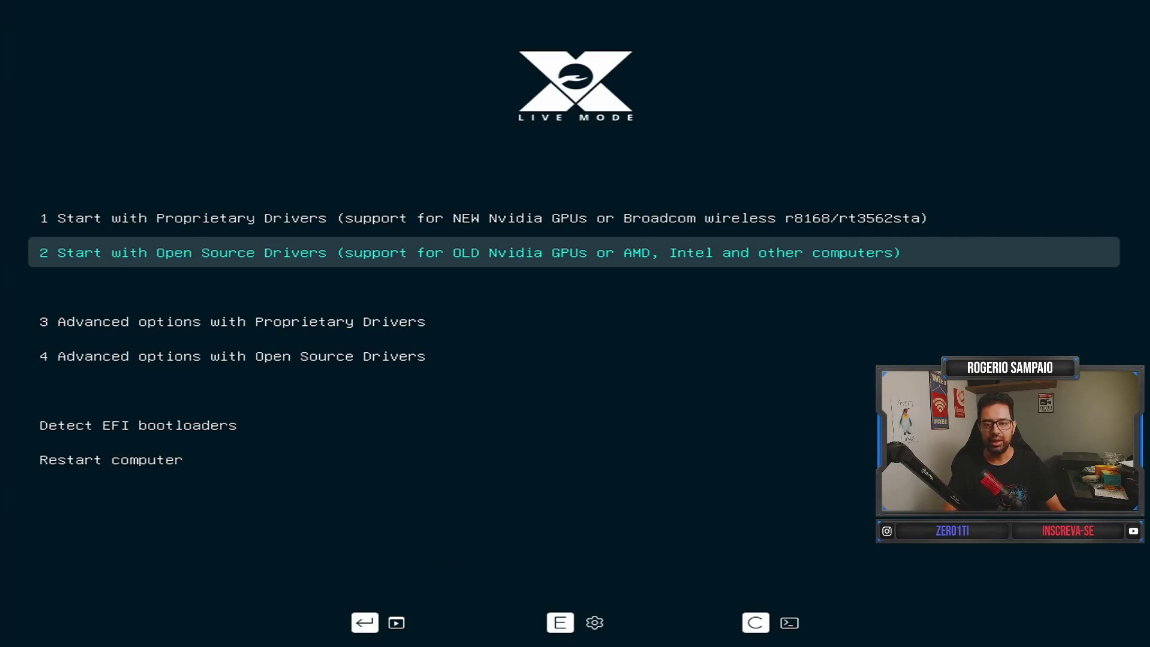
pyautogui.press('Down')
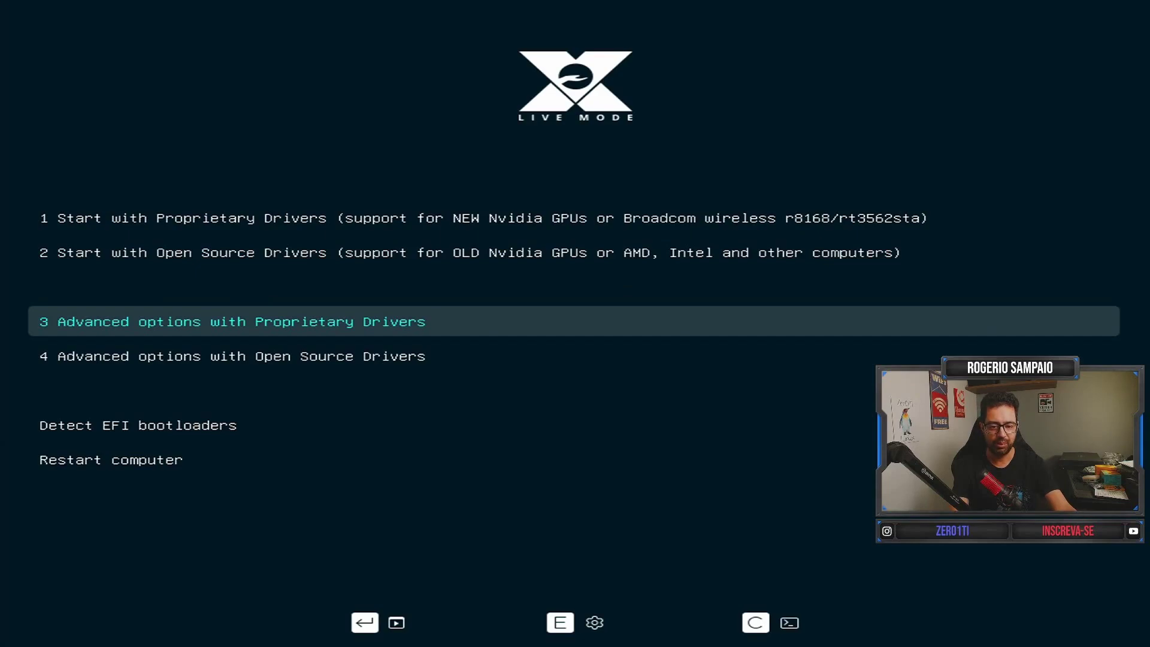
pyautogui.press('Return')
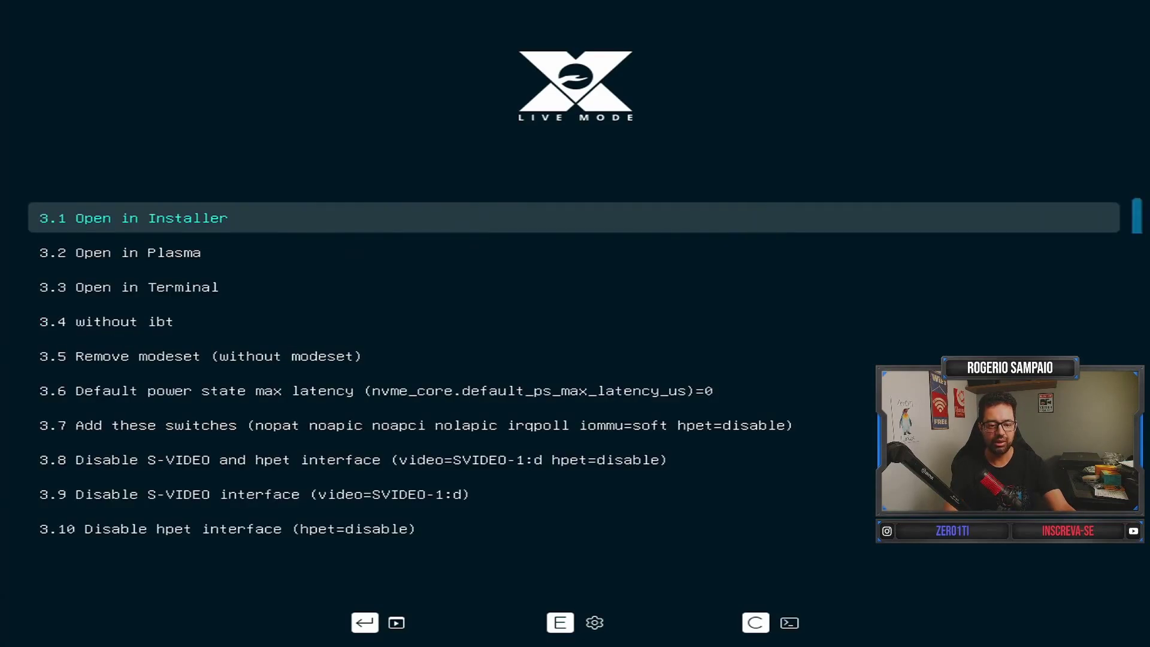
pyautogui.press('Down')
pyautogui.press('Down')
pyautogui.press('Up')
pyautogui.press('Up')
pyautogui.press('Down')
pyautogui.press('Down')
pyautogui.press('Down')
pyautogui.press('Down')
pyautogui.press('Down')
pyautogui.press('Up')
pyautogui.press('Up')
pyautogui.press('Down')
pyautogui.press('Down')
pyautogui.press('Up')
pyautogui.press('Down')
pyautogui.press('Down')
pyautogui.press('Down')
pyautogui.press('Down')
pyautogui.press('Down')
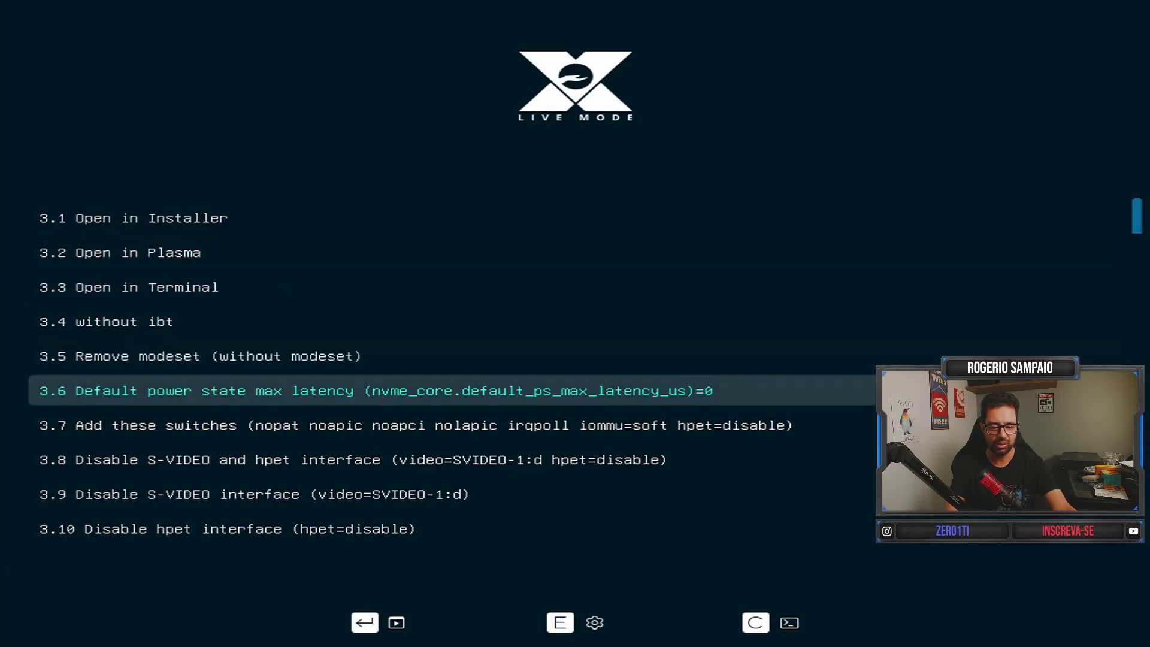
pyautogui.press('Up')
pyautogui.press('Up')
pyautogui.press('Up')
pyautogui.press('Up')
pyautogui.press('Up')
pyautogui.press('Up')
pyautogui.press('Up')
pyautogui.press('Up')
pyautogui.press('Up')
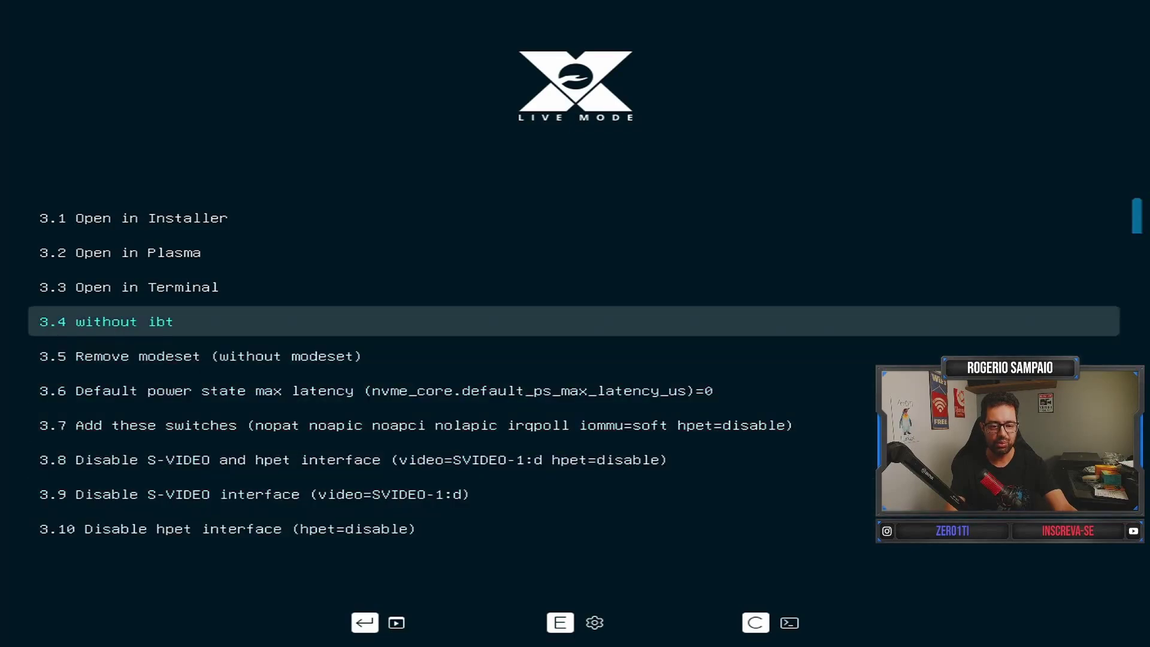
pyautogui.press('Escape')
# Look through the open-source advanced options, then boot '2 Start with Open Source Drivers'.
pyautogui.press('Down')
pyautogui.press('Down')
pyautogui.press('Down')
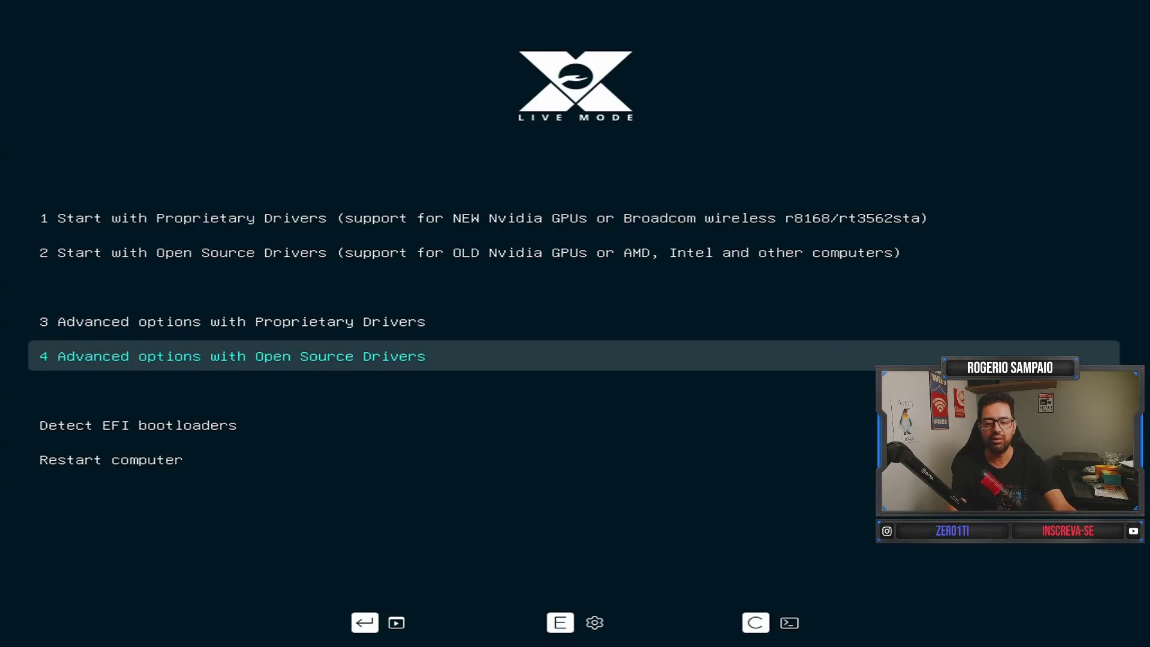
pyautogui.press('Return')
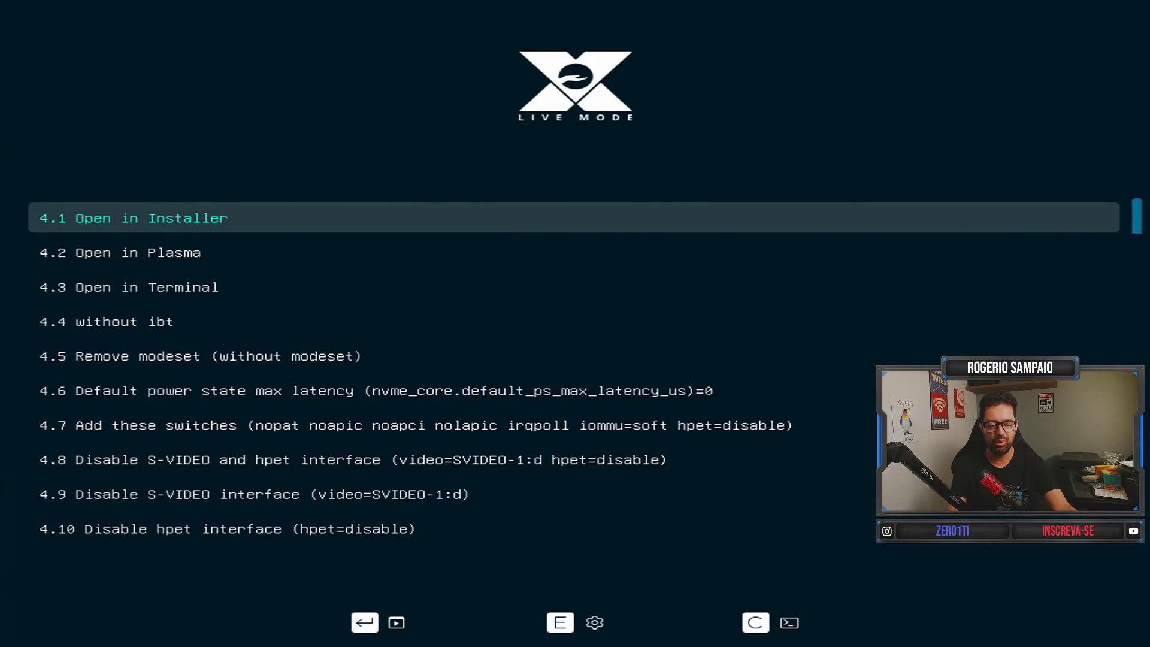
pyautogui.press('Down')
pyautogui.press('Down')
pyautogui.press('Down')
pyautogui.press('Down')
pyautogui.press('Down')
pyautogui.press('Down')
pyautogui.press('Down')
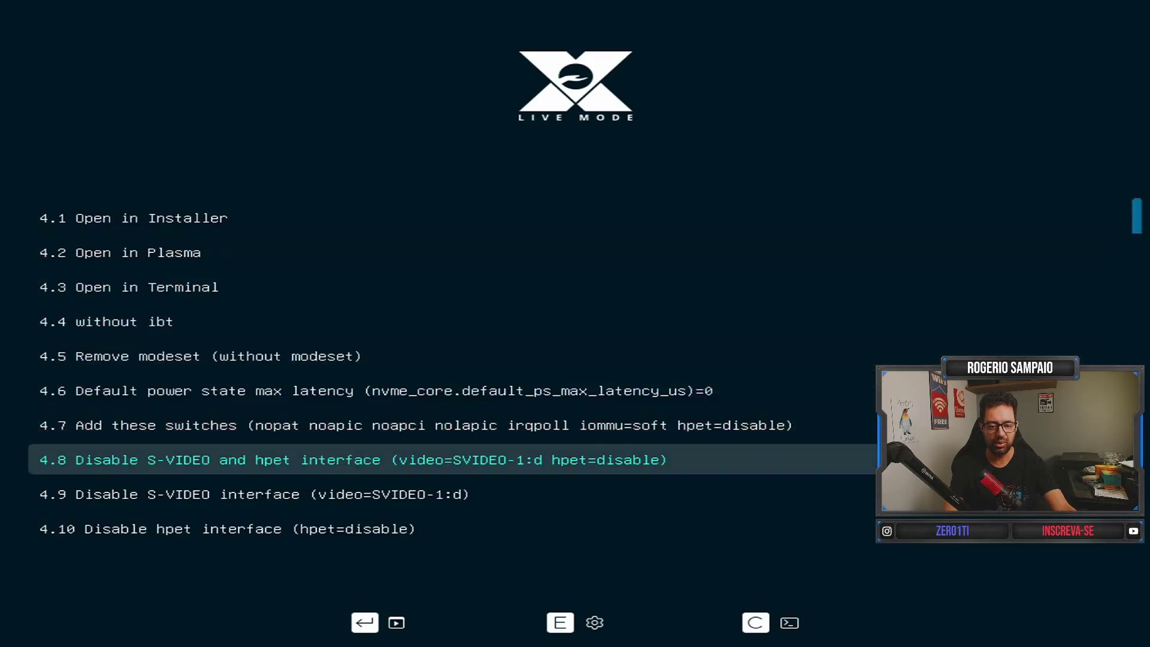
pyautogui.press('Escape')
pyautogui.press('Down')
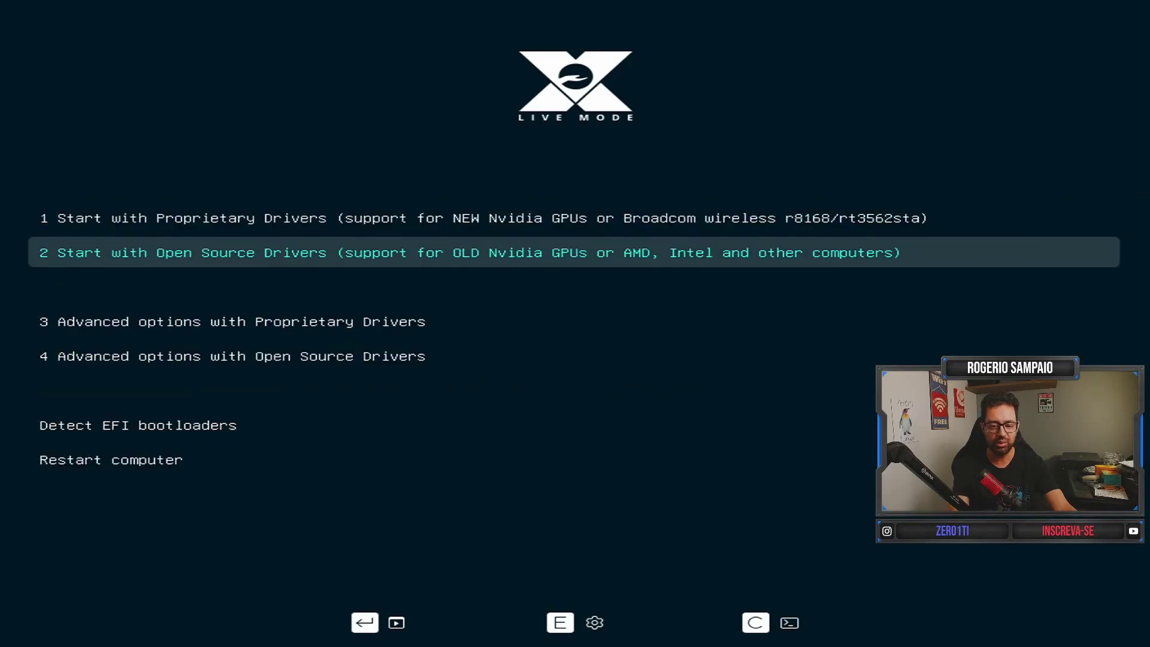
pyautogui.press('Return')
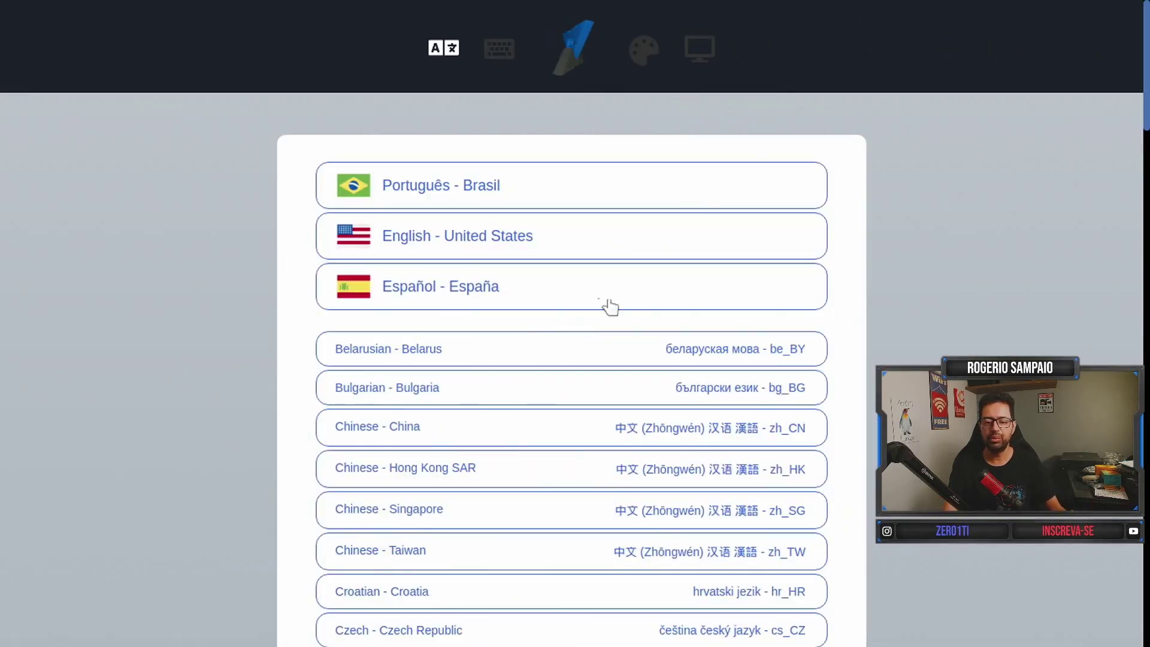
# Wait for the boot to finish and pick Português - Brasil on the language list.
pyautogui.click(610, 303)
pyautogui.click(573, 175)
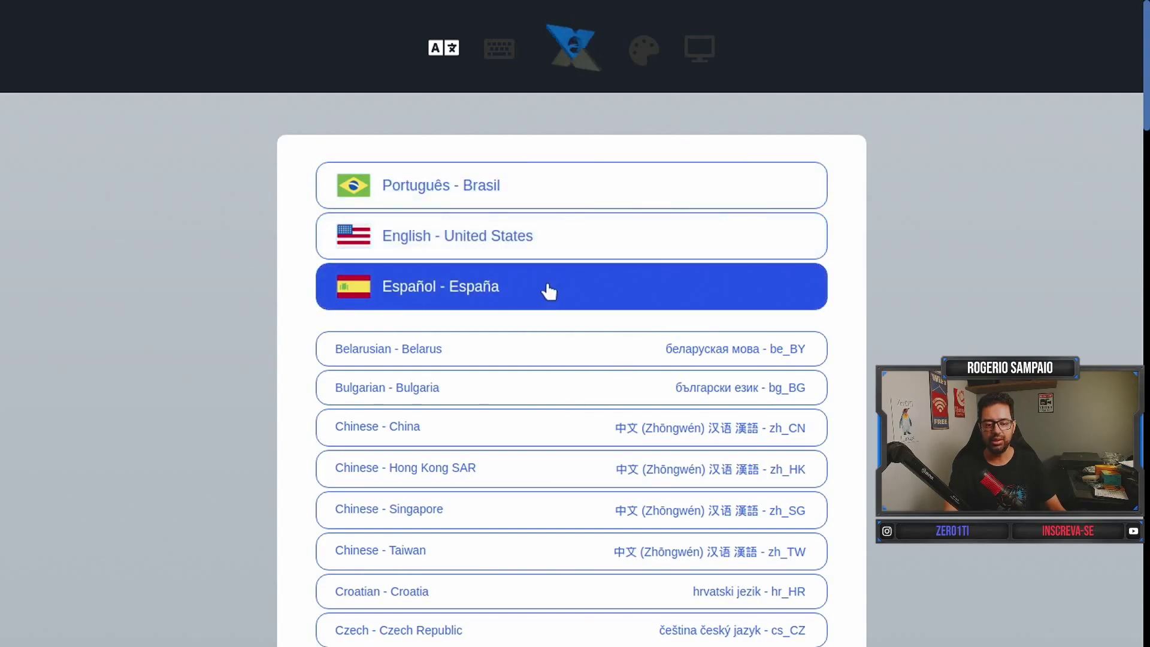
# Choose Português - Brasil, the BR keyboard, the Fluent Solid theme and the Classic desktop.
pyautogui.click(539, 187)
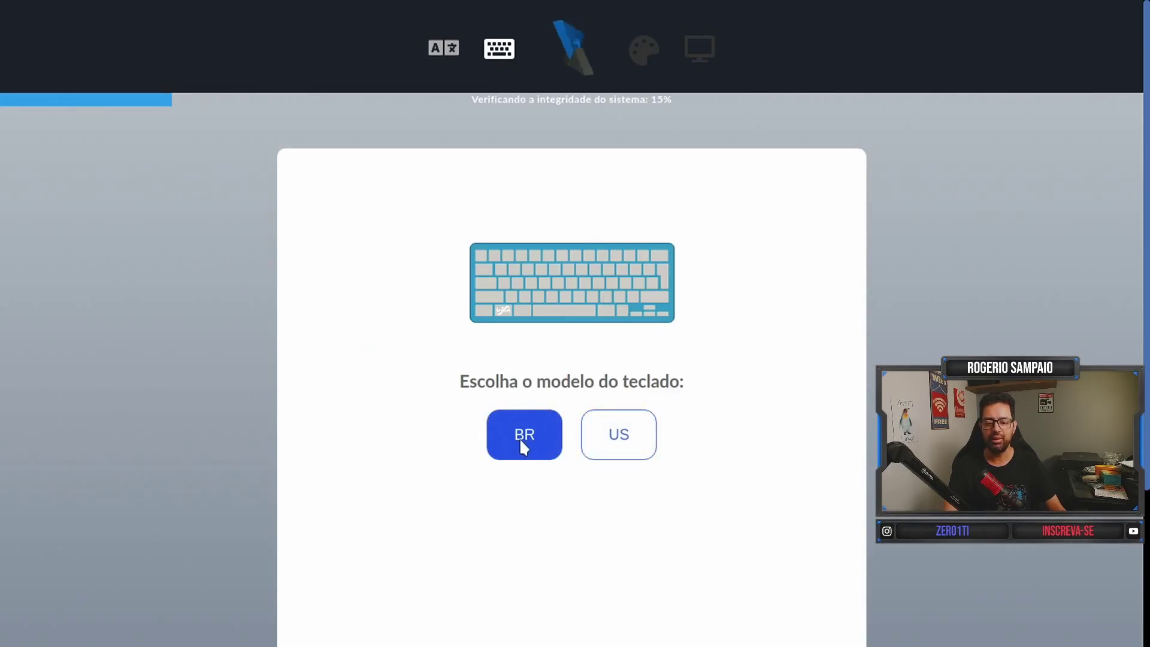
pyautogui.click(519, 437)
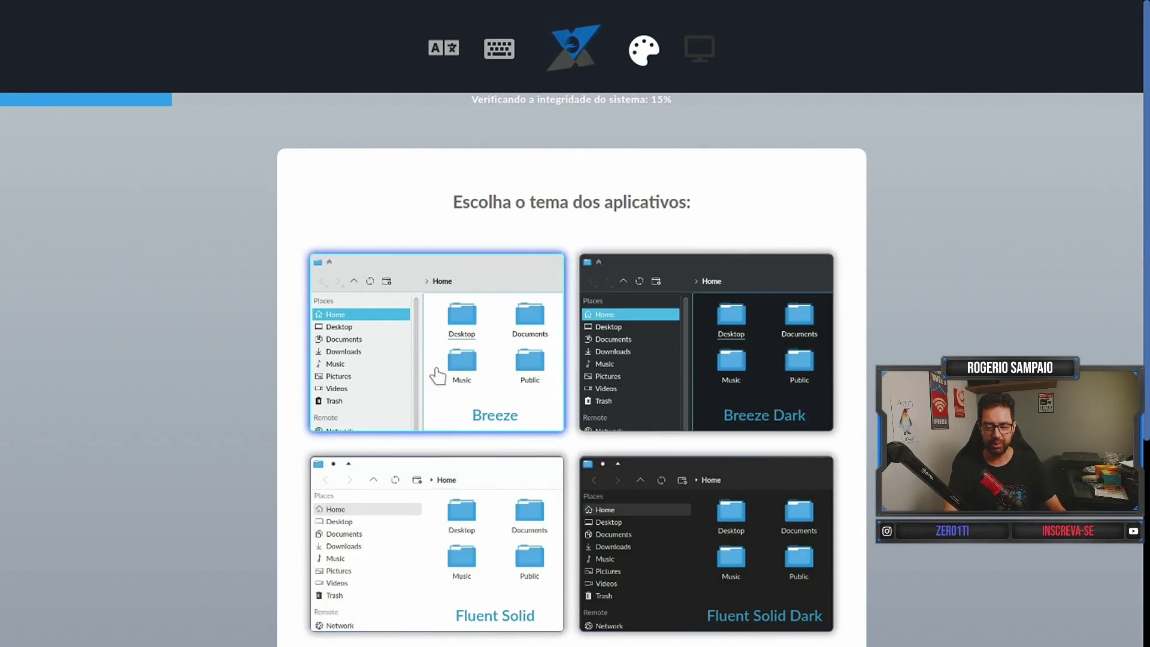
pyautogui.click(405, 510)
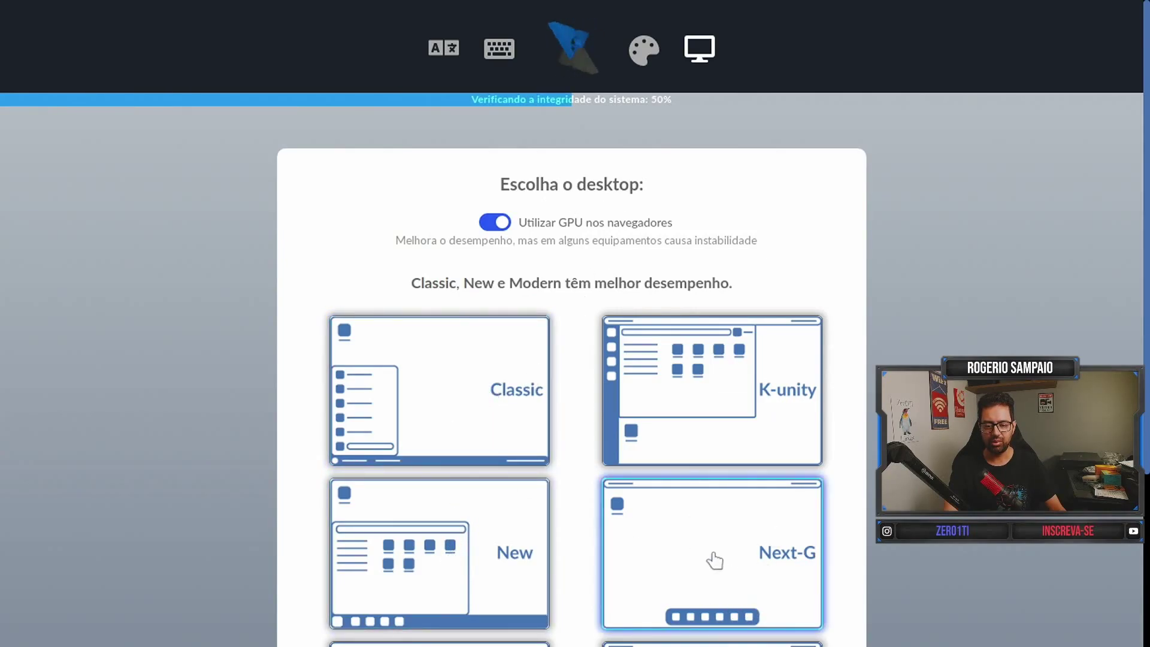
pyautogui.click(447, 408)
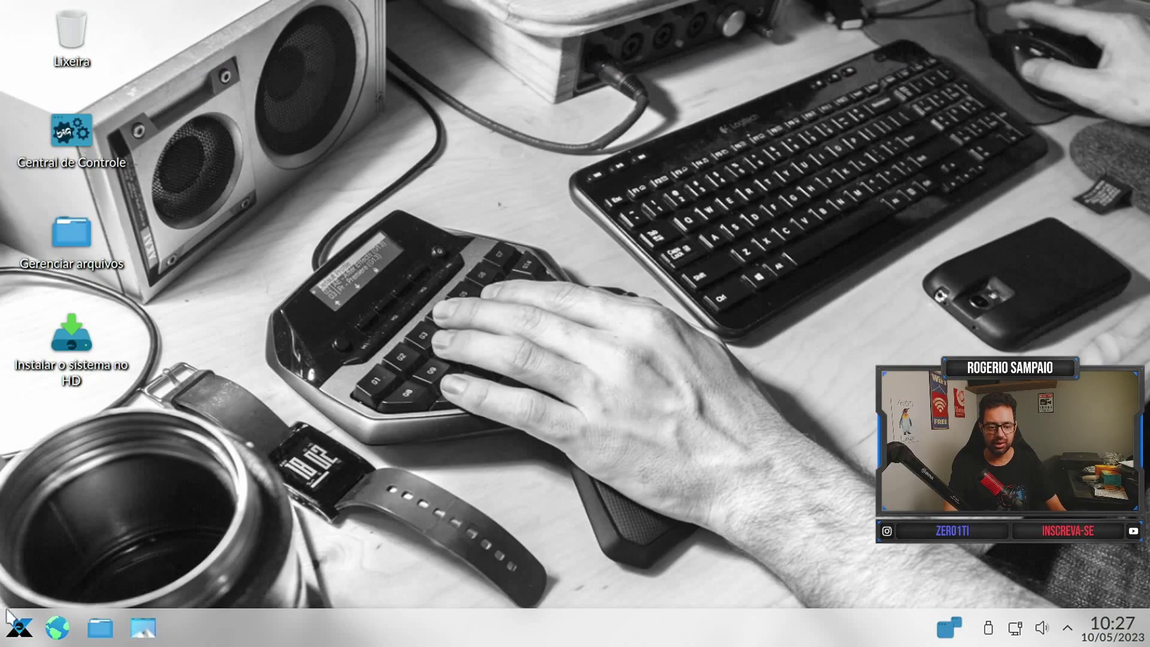
# Open and close the application menu, then launch 'Instalar o sistema no HD' from the desktop.
pyautogui.click(19, 627)
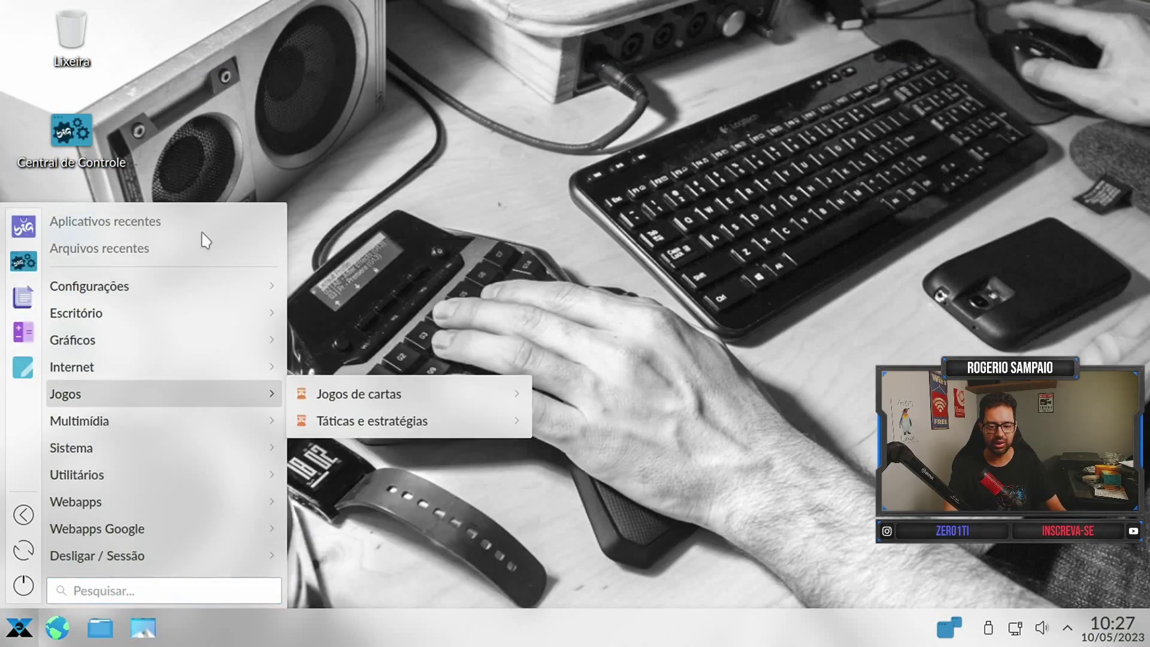
pyautogui.click(343, 248)
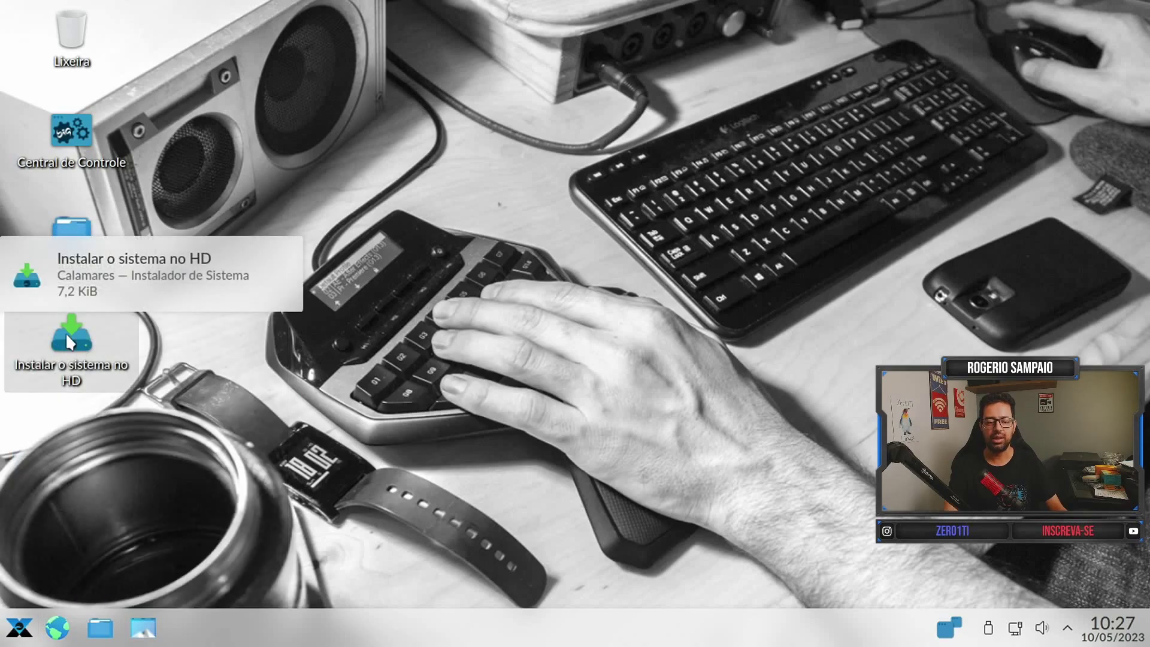
pyautogui.click(66, 336)
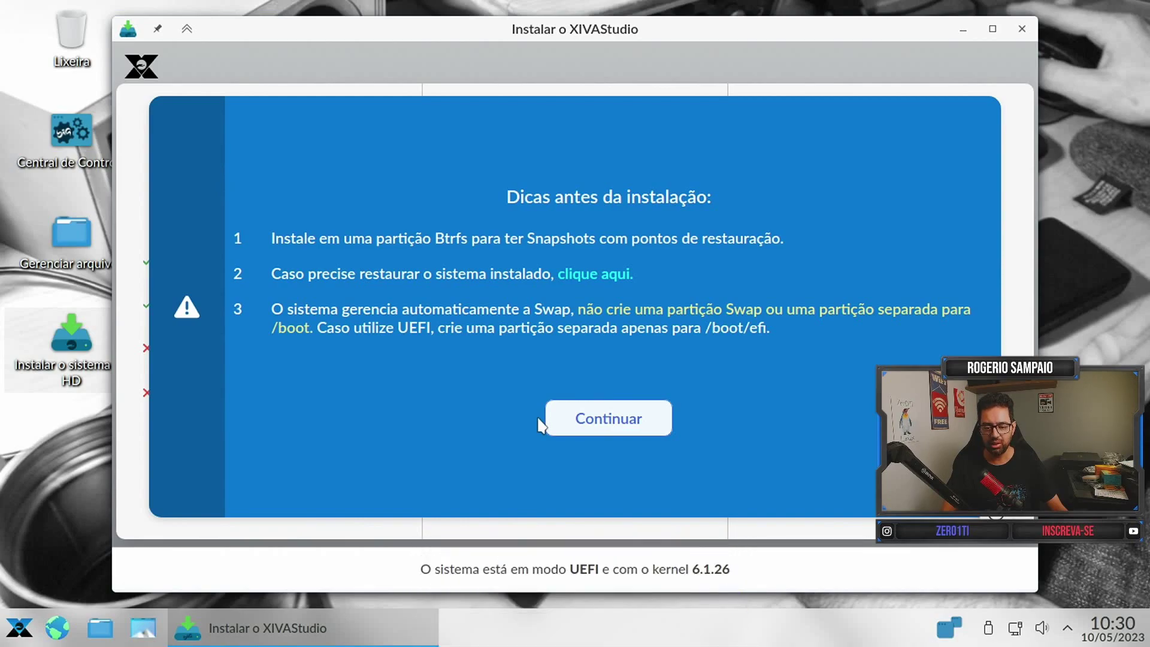
# Dismiss the installation tips and choose the Desempenho (BTRFS sem fsync) filesystem option.
pyautogui.click(547, 421)
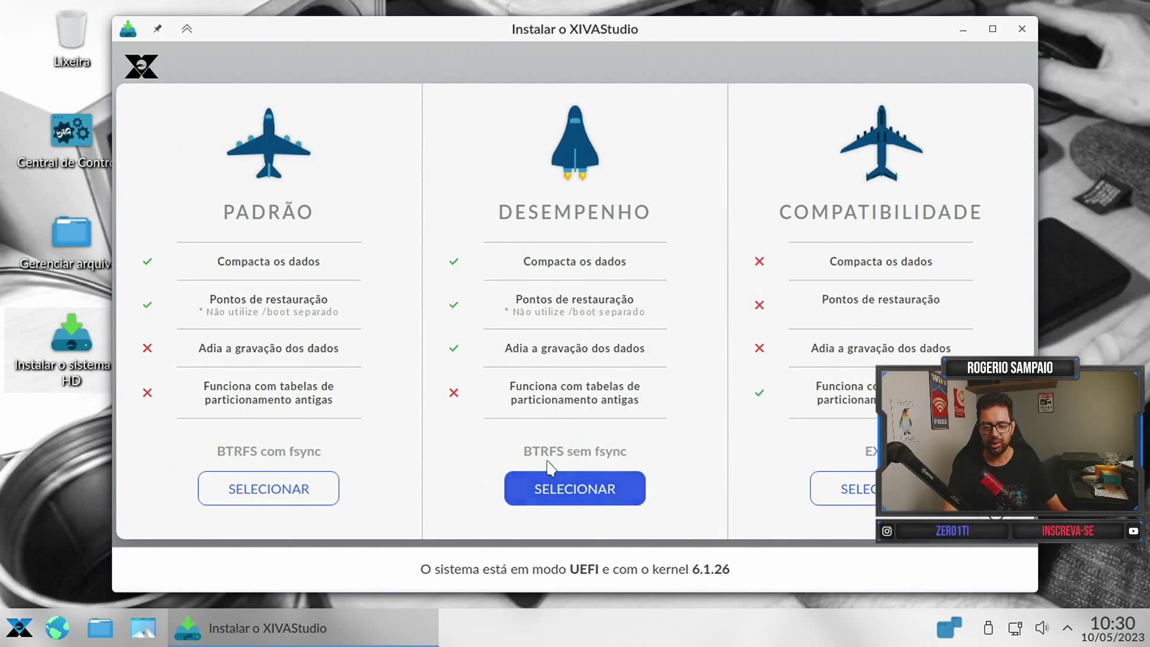
pyautogui.click(571, 500)
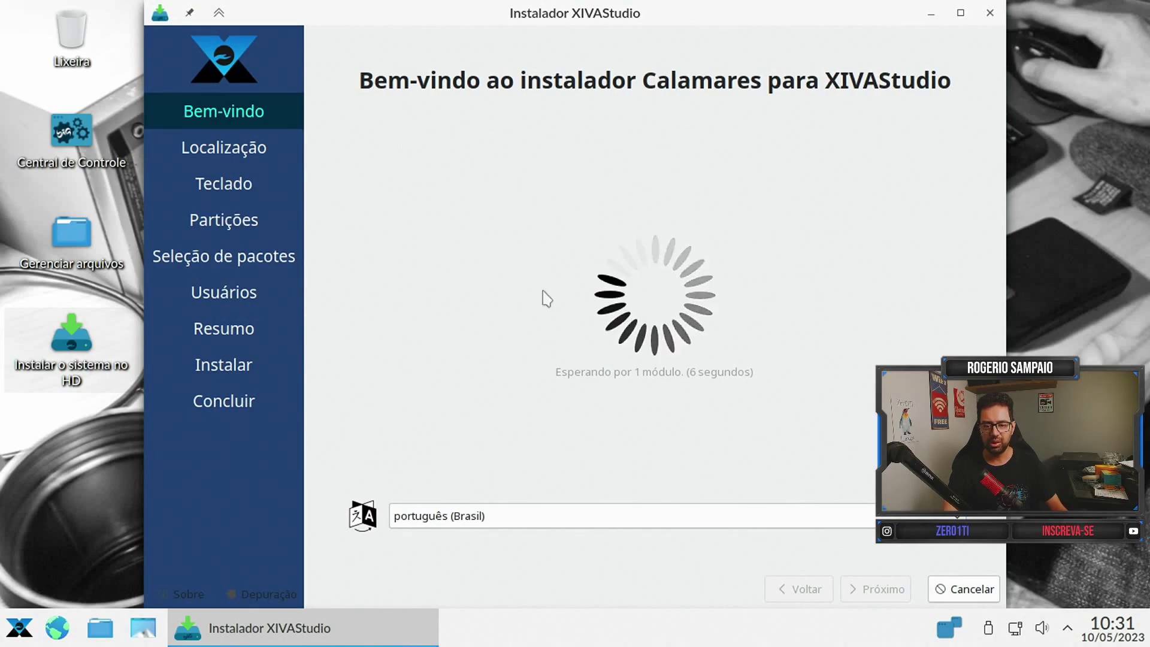
# Move the installer window left and keep America / Sao Paulo as the timezone.
pyautogui.moveTo(640, 9); pyautogui.dragTo(510, 9)
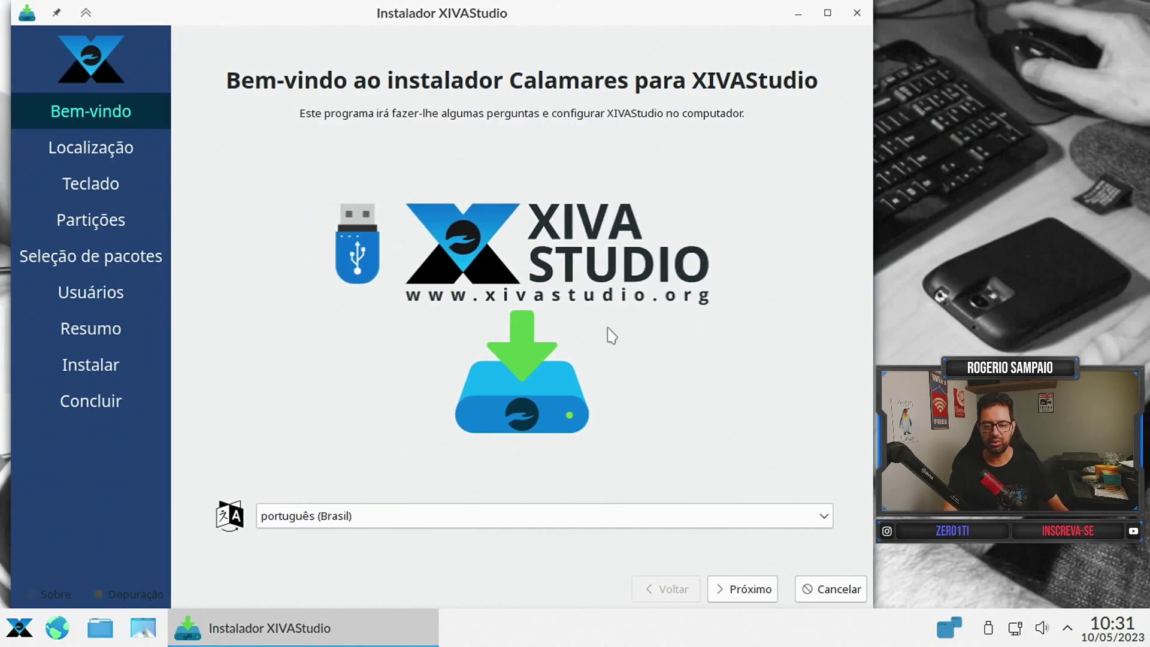
pyautogui.click(738, 594)
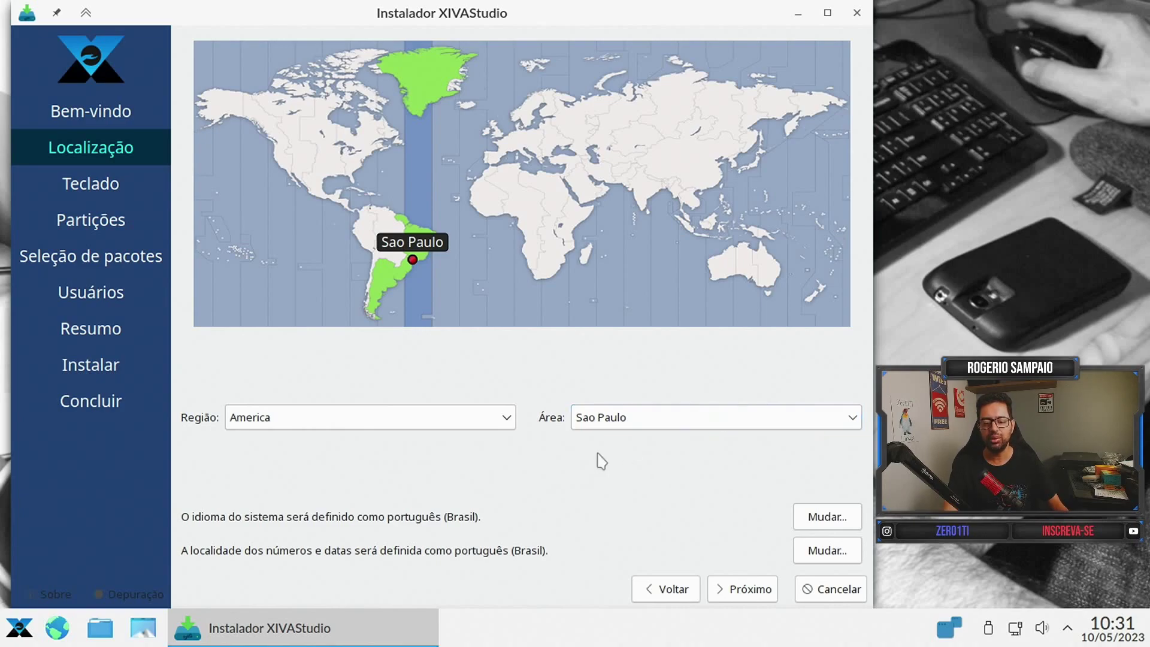
pyautogui.click(629, 420)
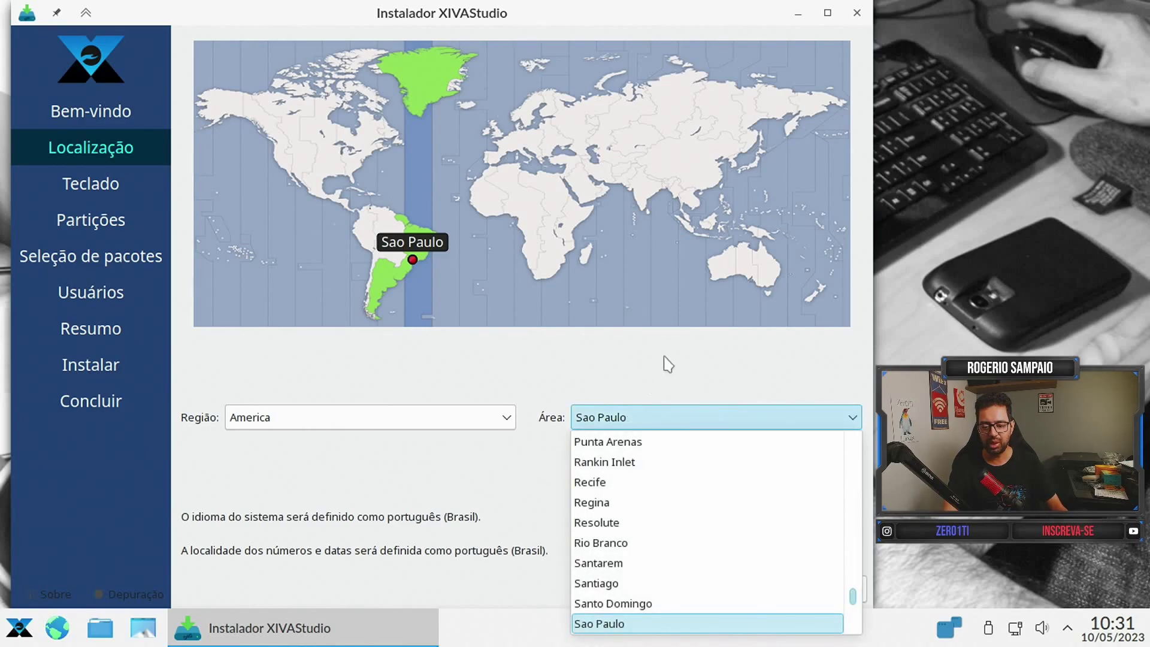
pyautogui.click(668, 359)
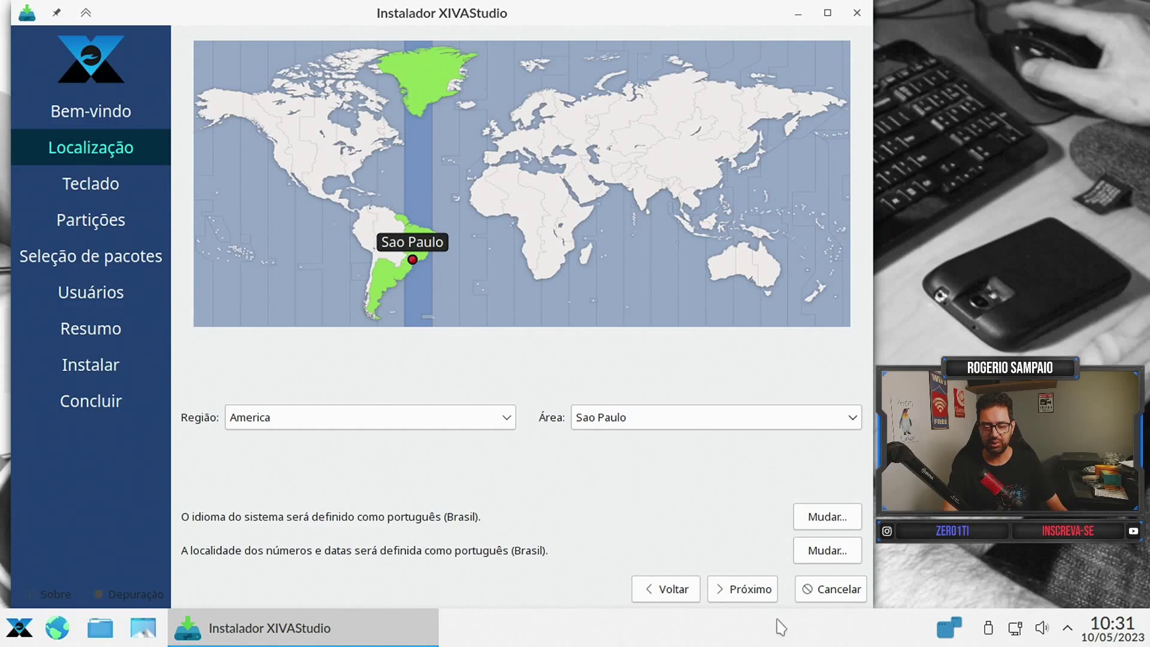
pyautogui.click(759, 591)
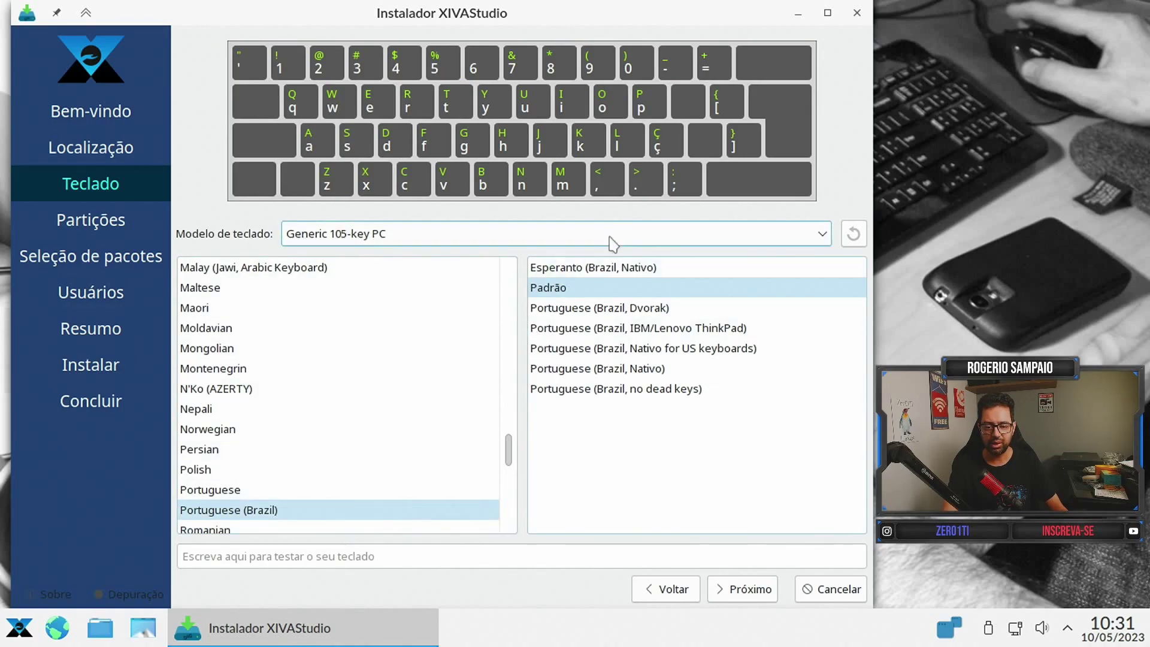
# Test the Portuguese (Brazil) layout by typing and deleting ç characters, then continue.
pyautogui.click(305, 553)
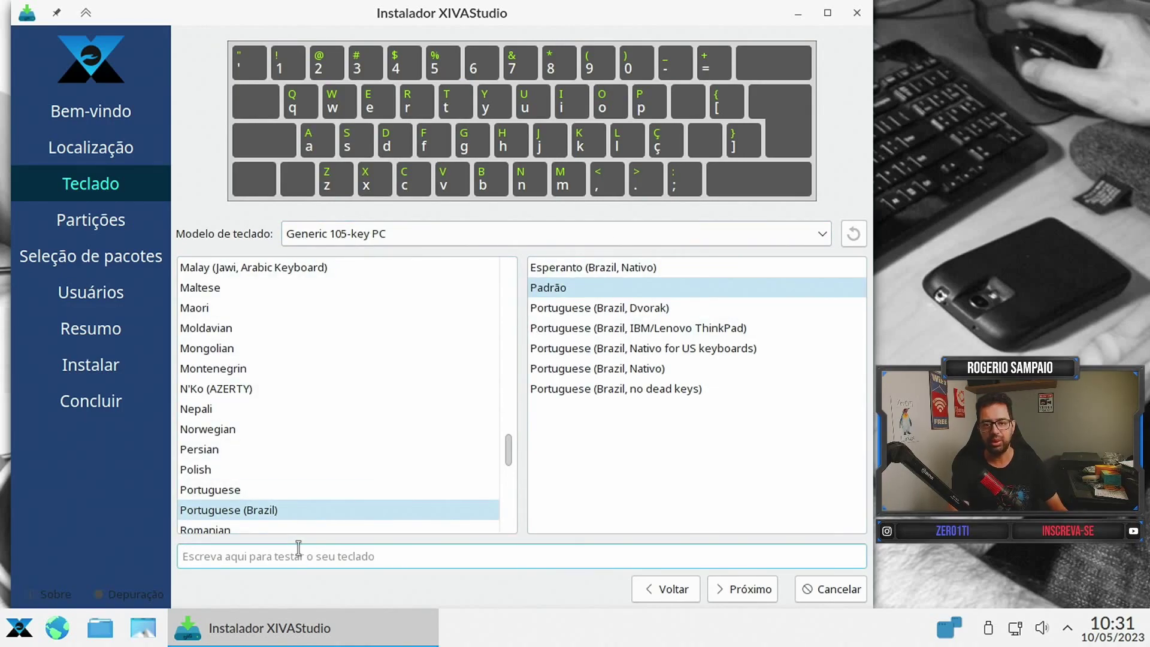
pyautogui.write('ççççççç')
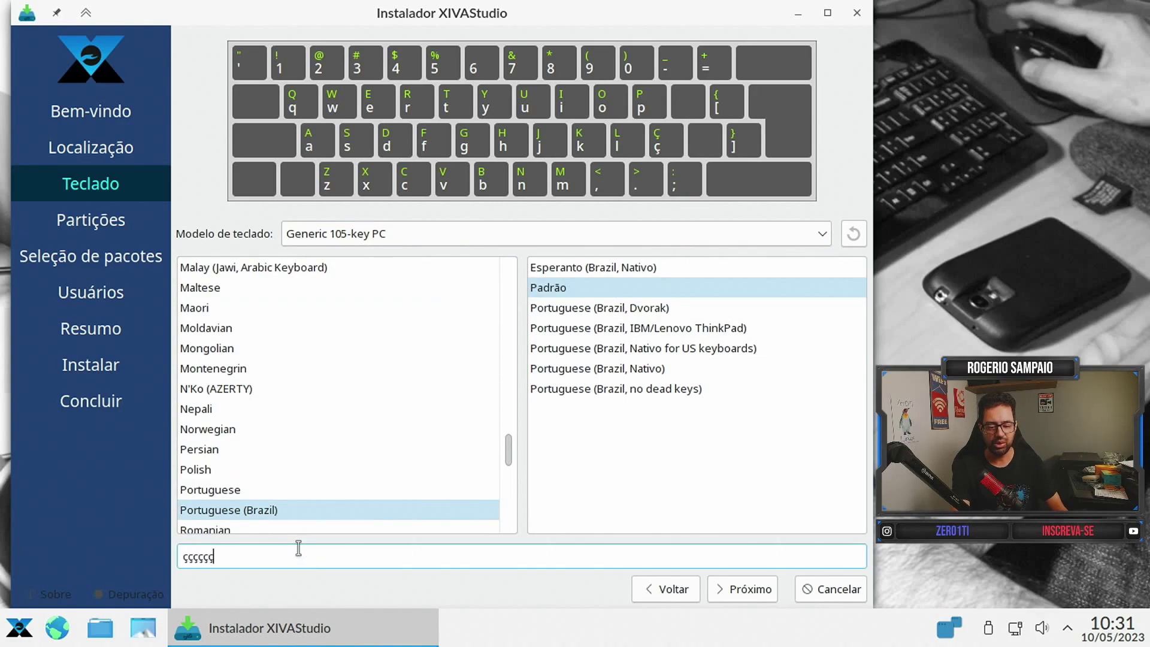
pyautogui.press('BackSpace')
pyautogui.press('BackSpace')
pyautogui.press('BackSpace')
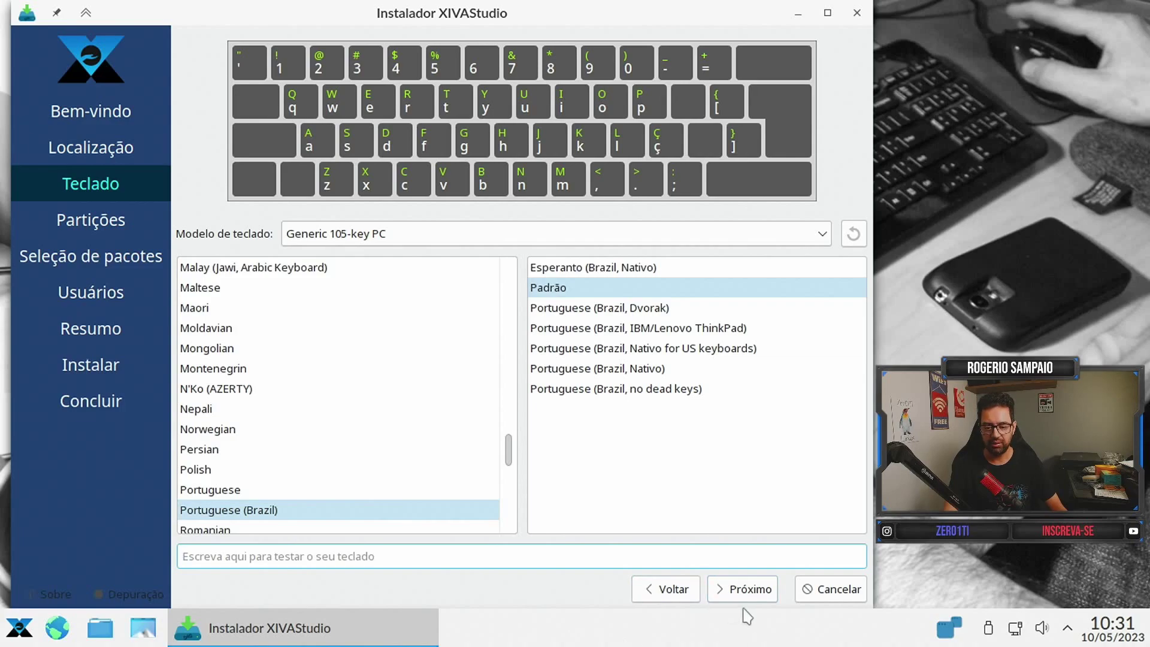
pyautogui.click(758, 593)
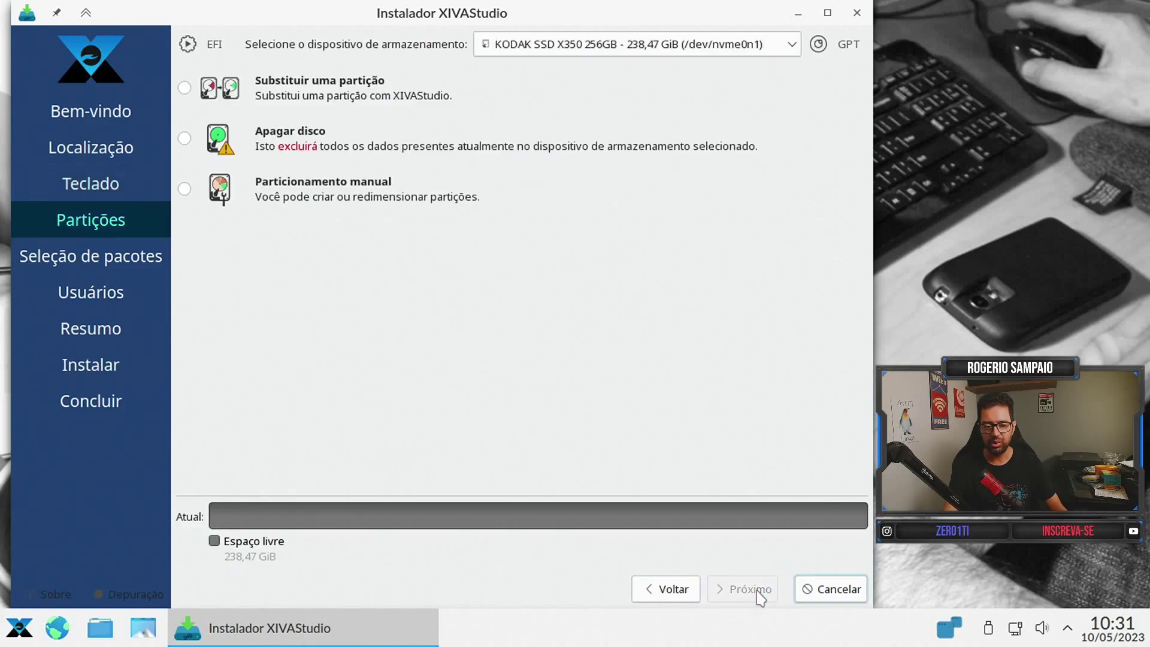
# Keep the KODAK SSD X350 as install target and select Apagar disco to erase it.
pyautogui.click(600, 48)
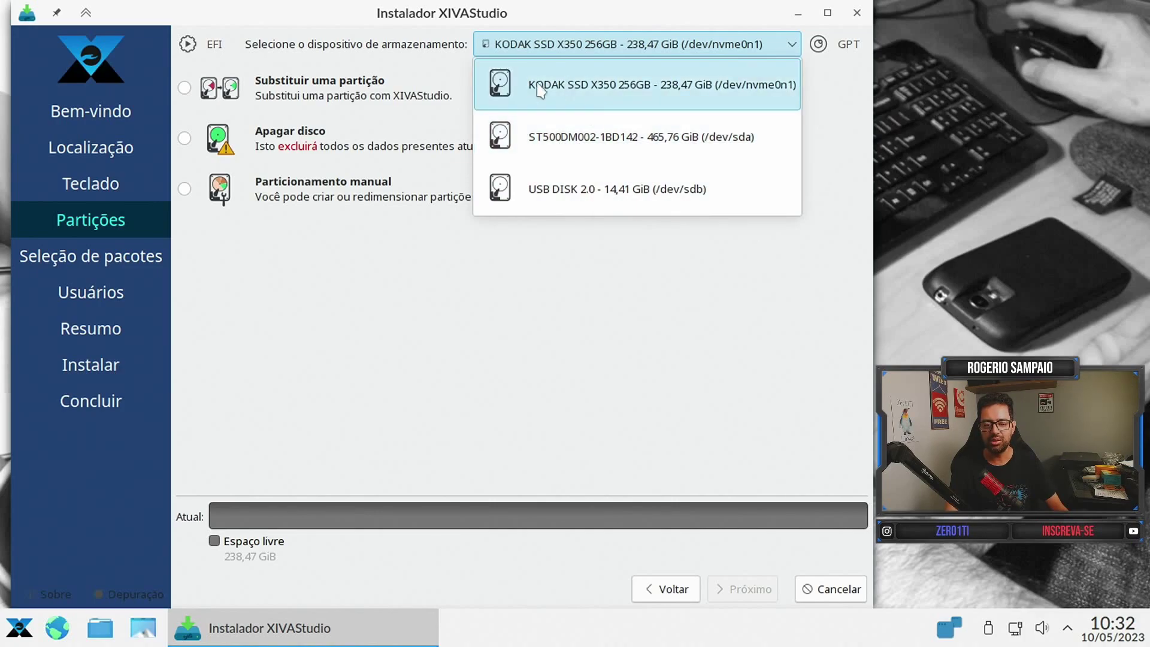
pyautogui.click(571, 92)
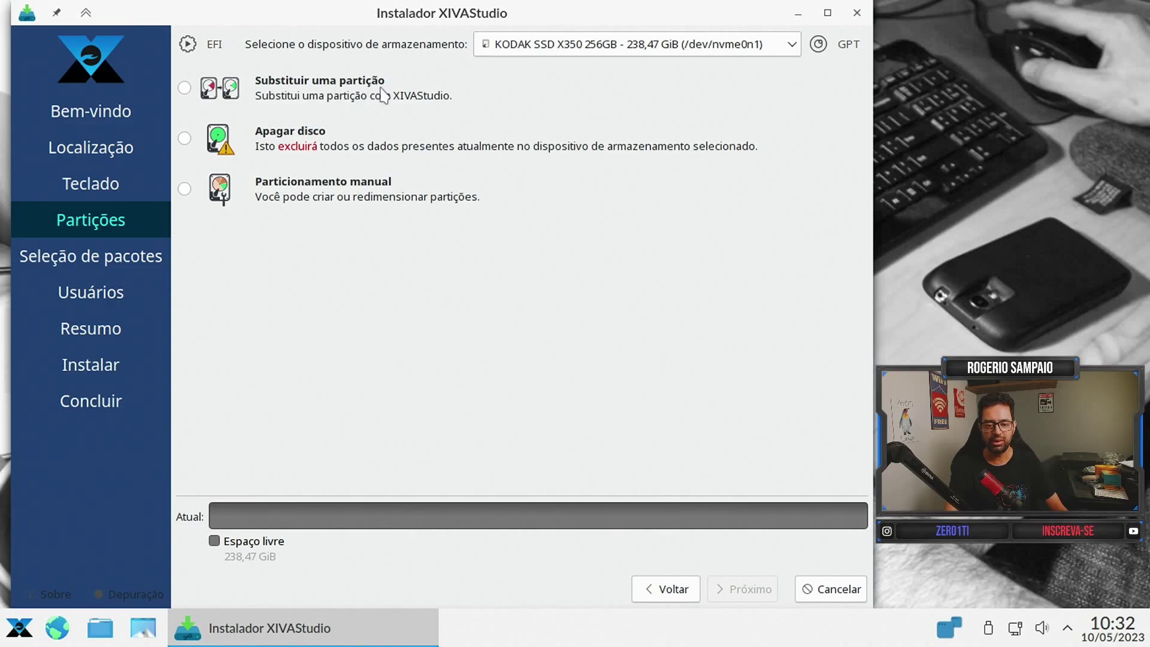
pyautogui.click(292, 150)
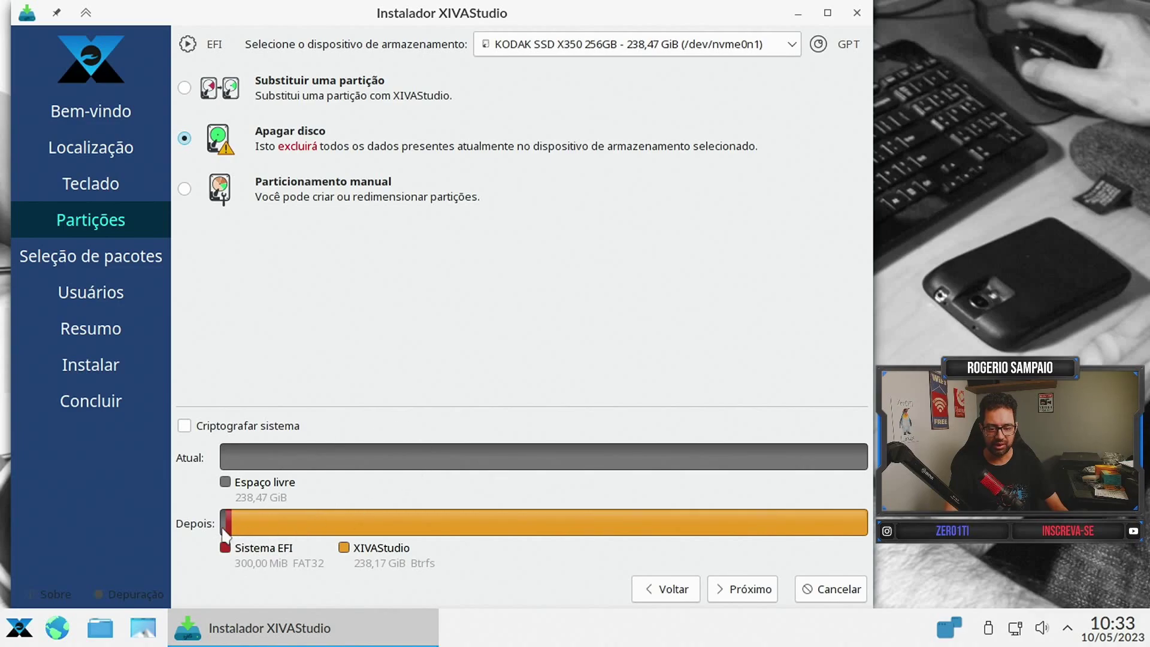
# Select firefox under Browser and gimp under Imagem for installation.
pyautogui.click(749, 591)
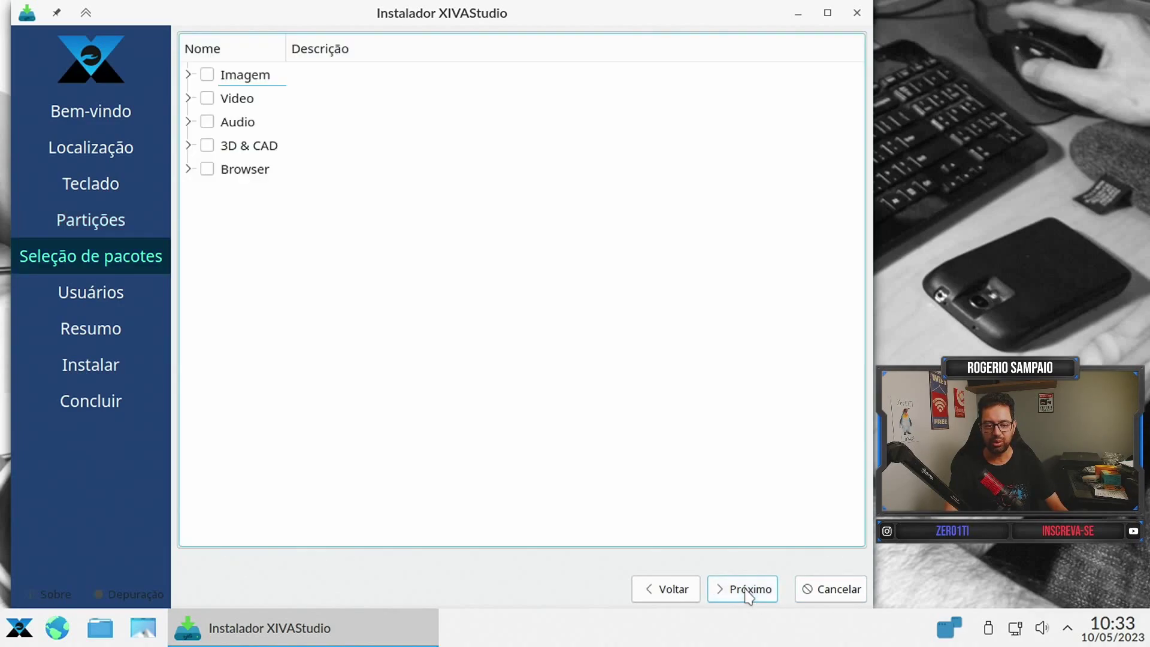
pyautogui.click(187, 77)
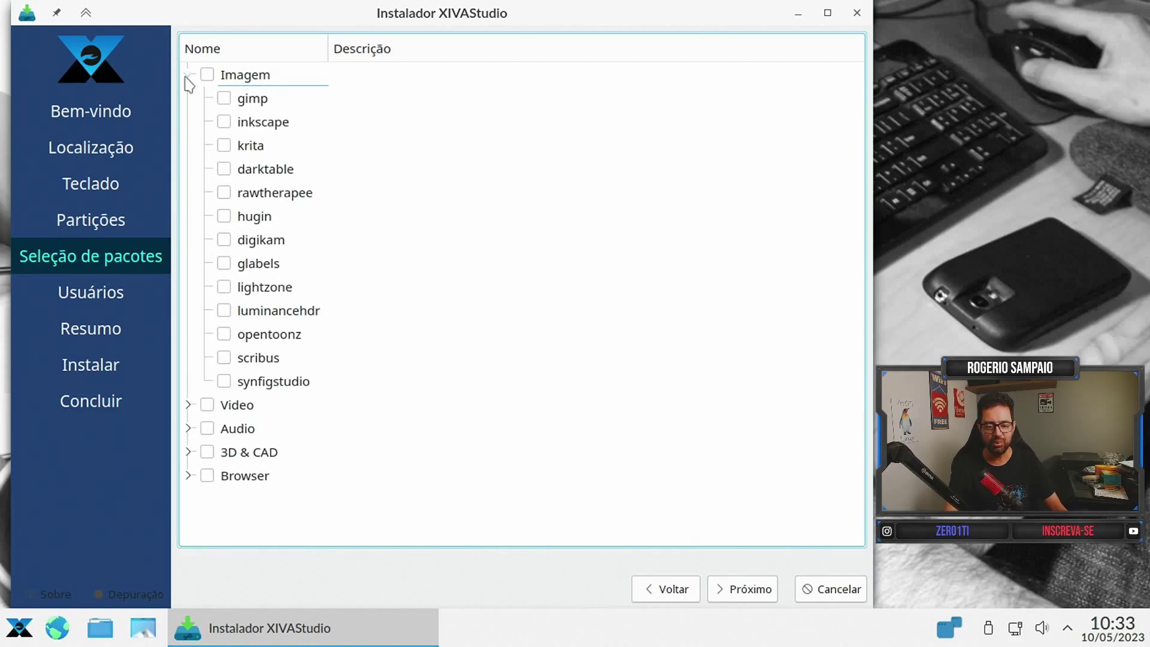
pyautogui.click(188, 76)
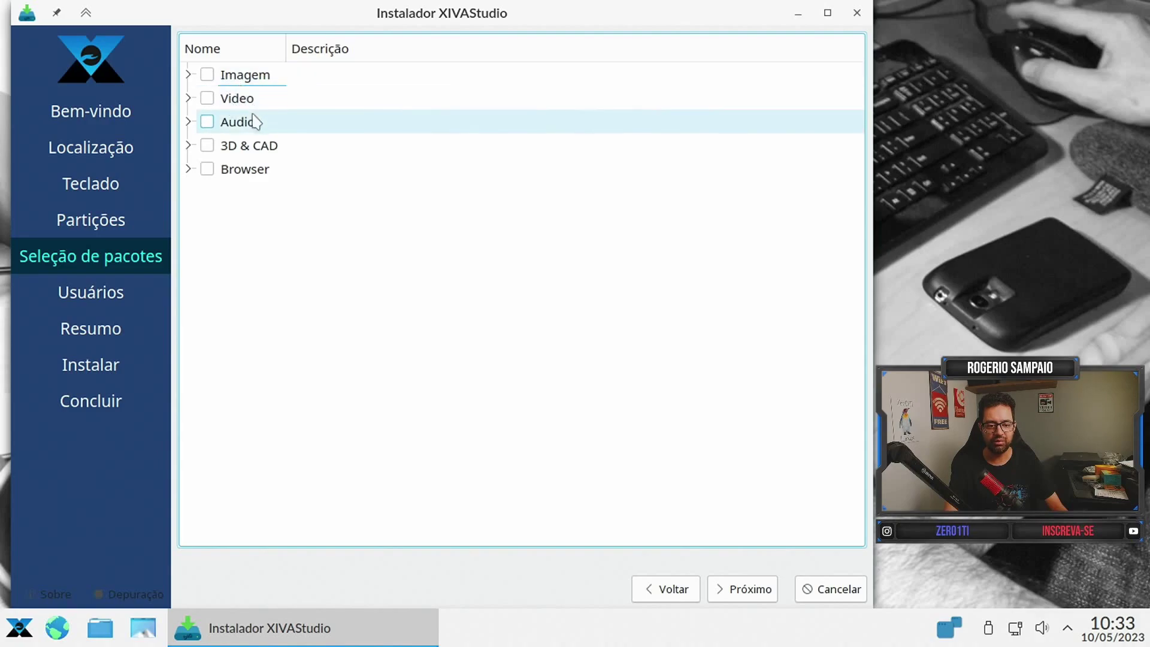
pyautogui.click(188, 170)
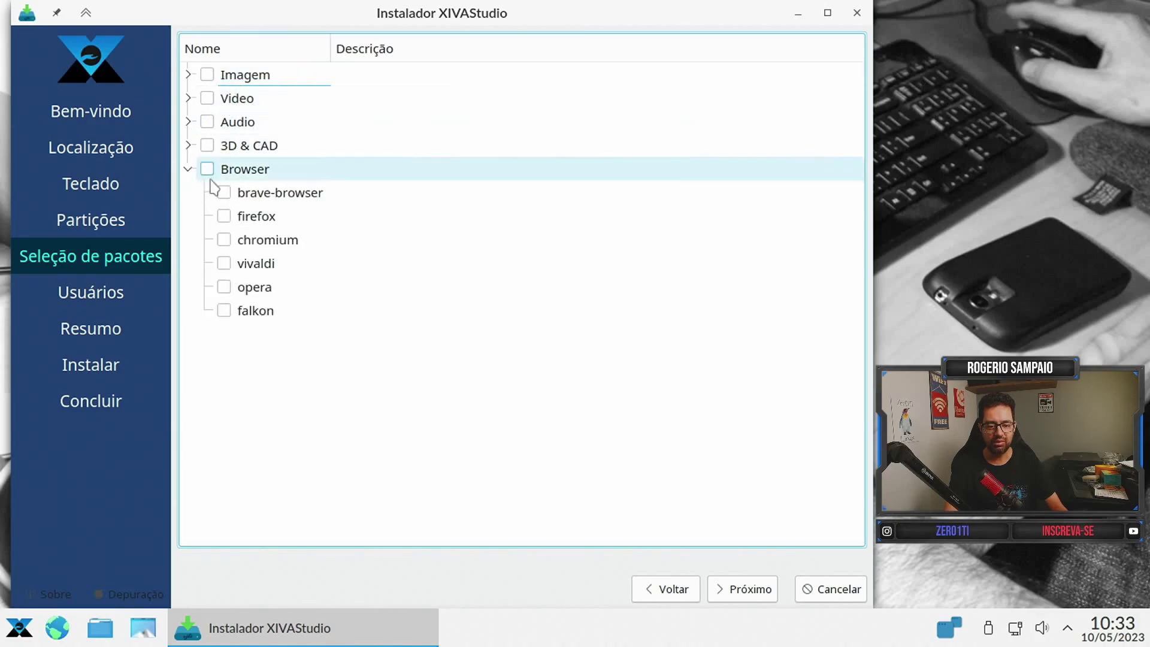
pyautogui.click(228, 219)
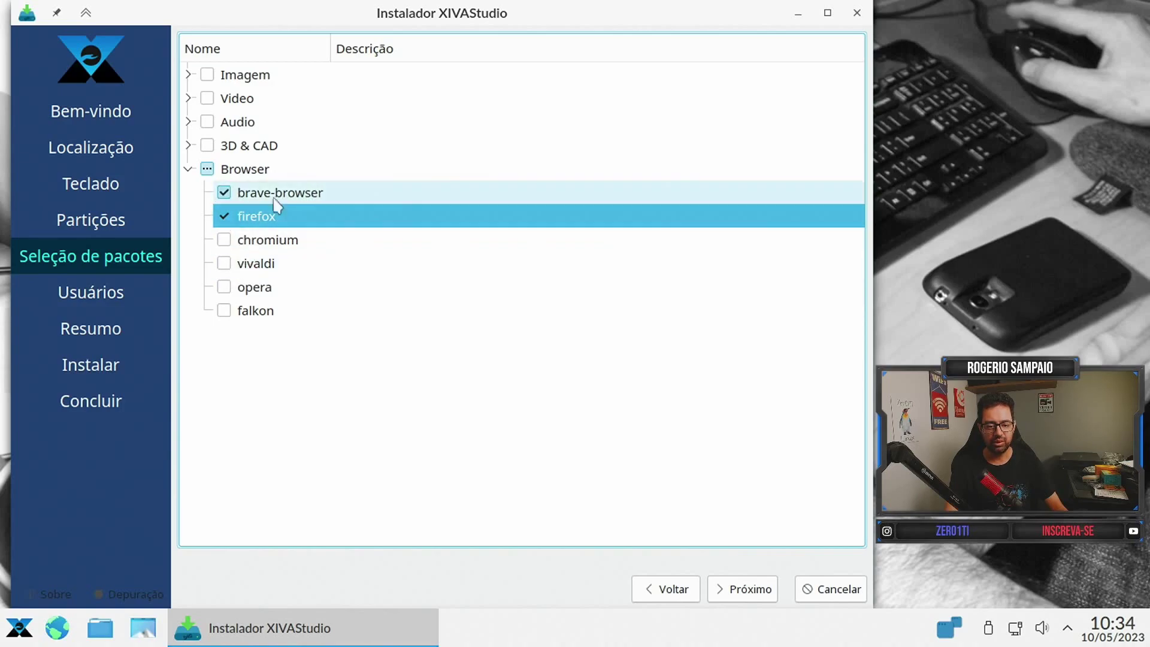
pyautogui.click(189, 171)
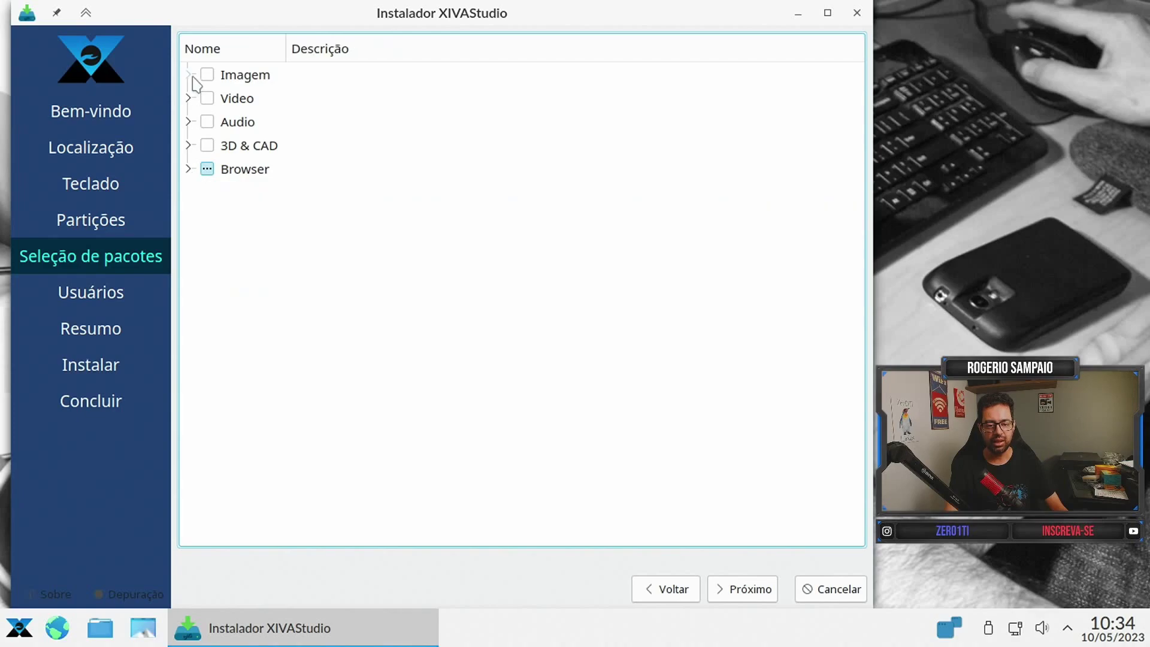
pyautogui.click(189, 75)
pyautogui.click(220, 100)
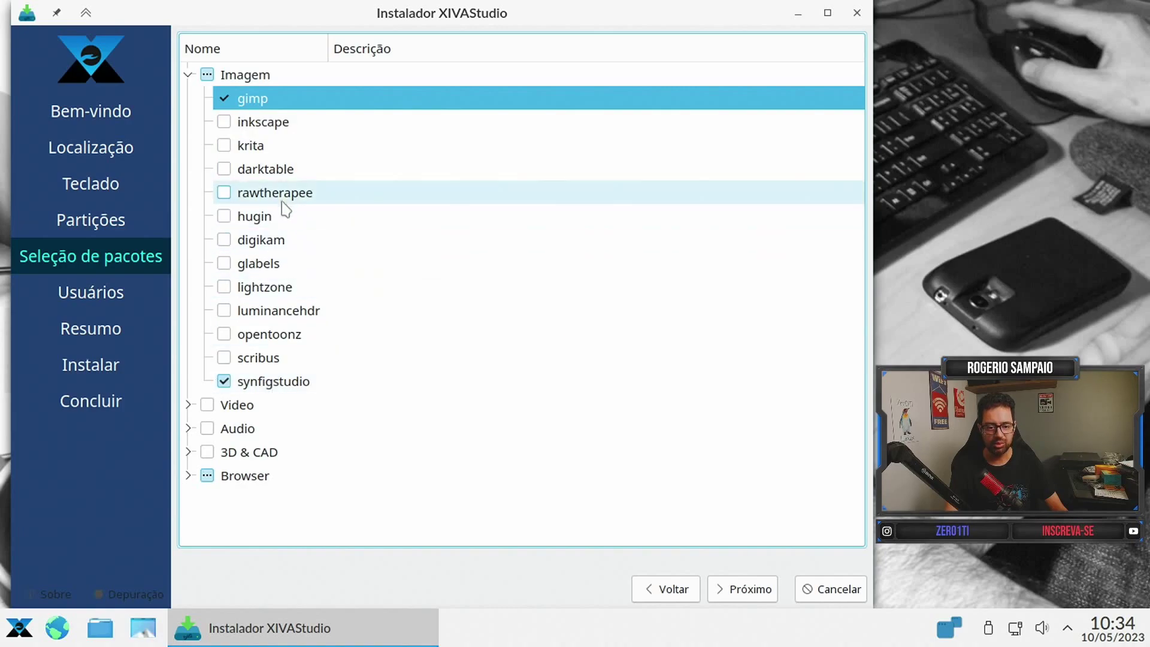
pyautogui.click(188, 75)
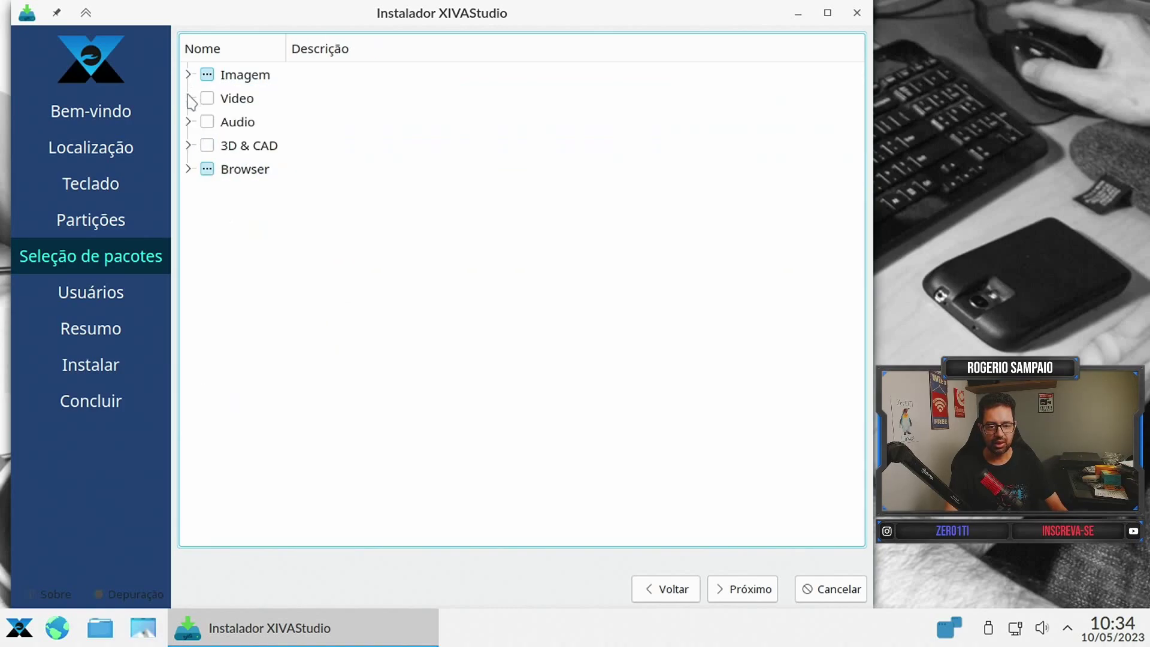
# Add obs-studio and shotcut from Video and audacity from Audio.
pyautogui.click(189, 99)
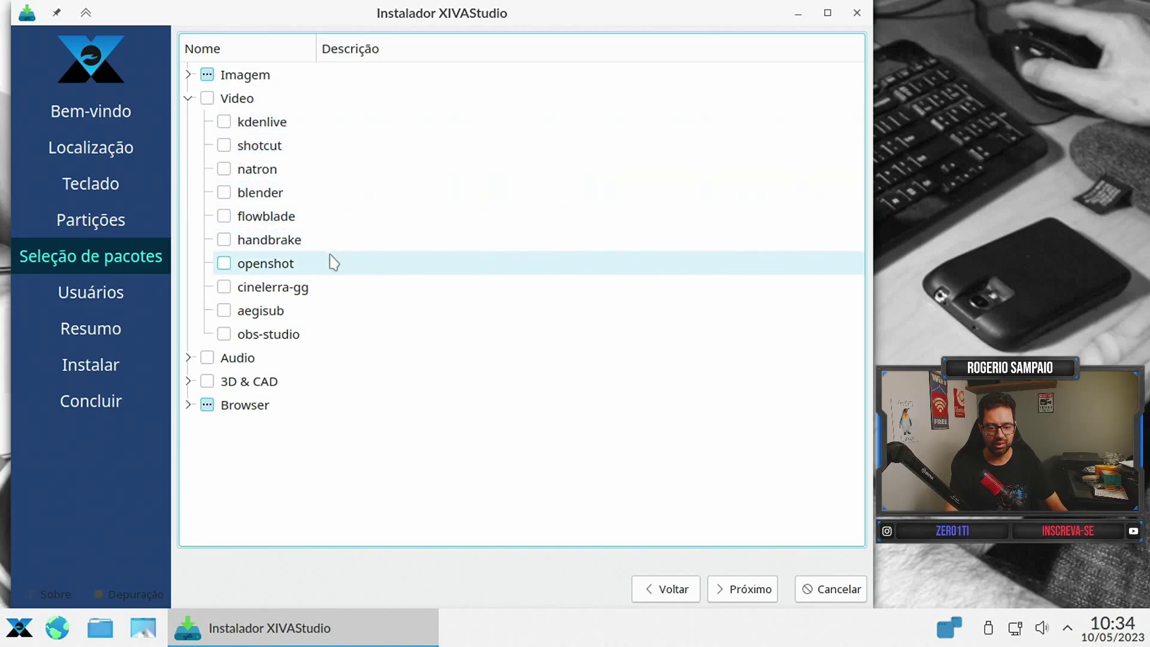
pyautogui.click(224, 334)
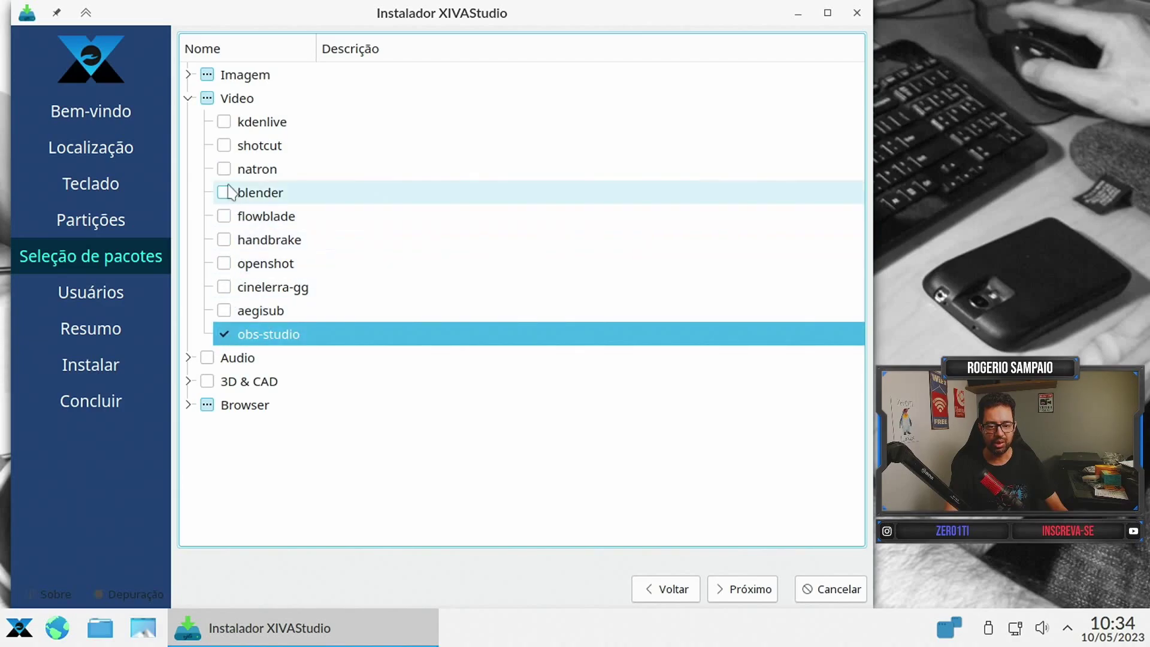
pyautogui.click(224, 145)
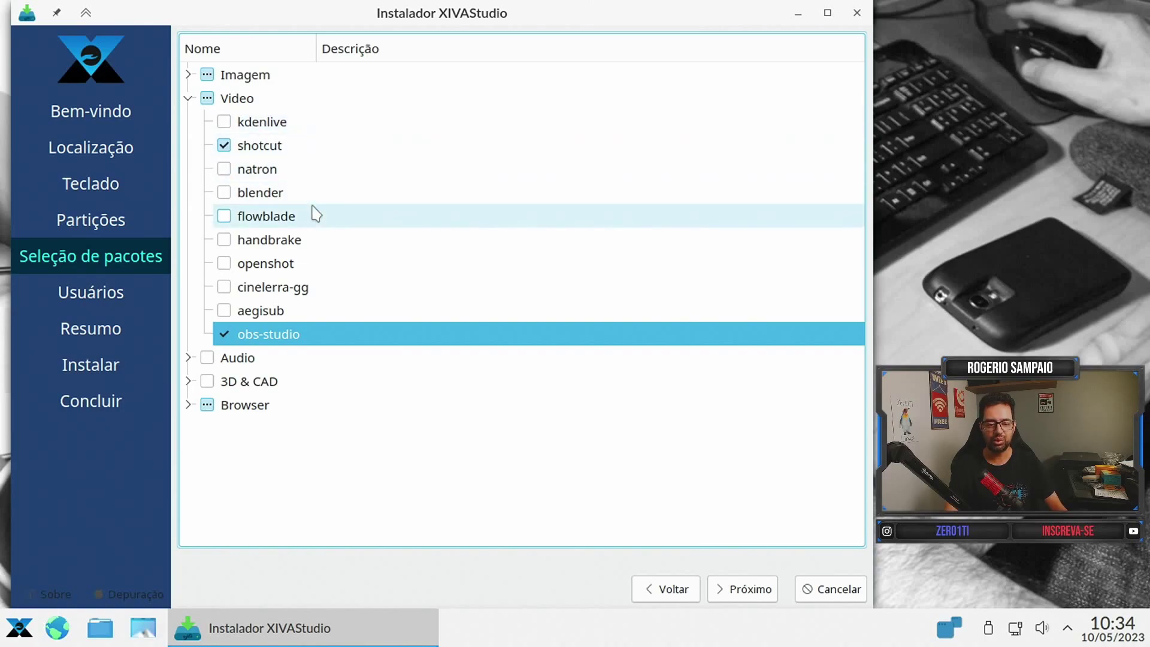
pyautogui.click(186, 99)
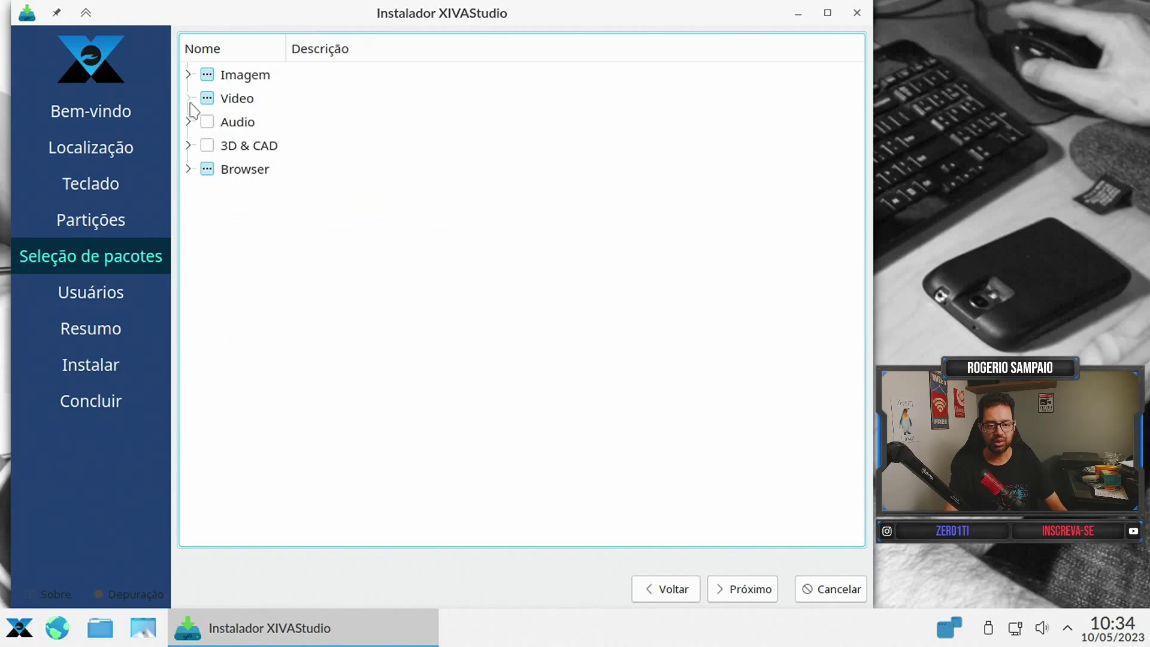
pyautogui.click(189, 123)
pyautogui.scroll(-1, 380, 173)
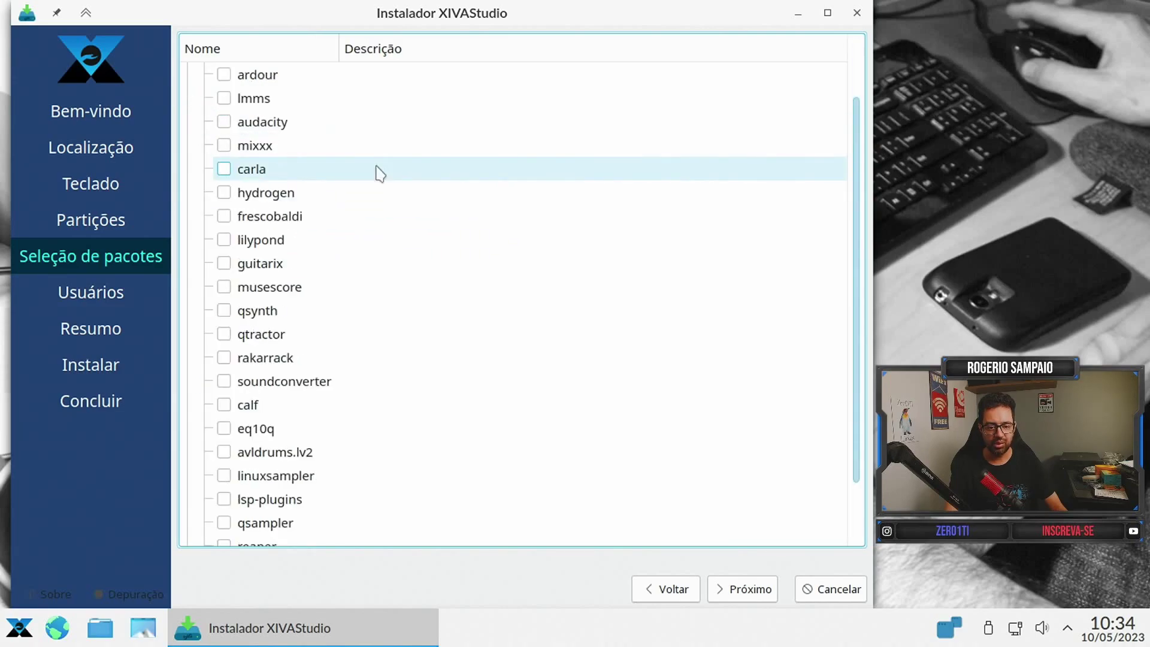
pyautogui.scroll(-1, 379, 173)
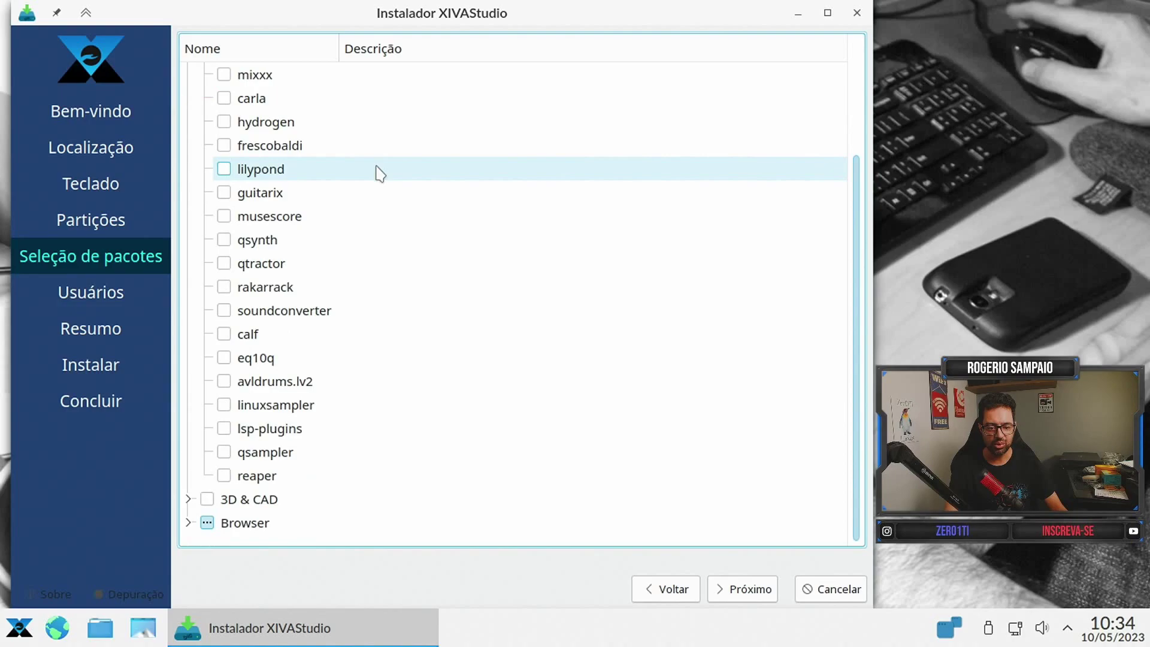
pyautogui.scroll(2, 379, 173)
pyautogui.click(223, 192)
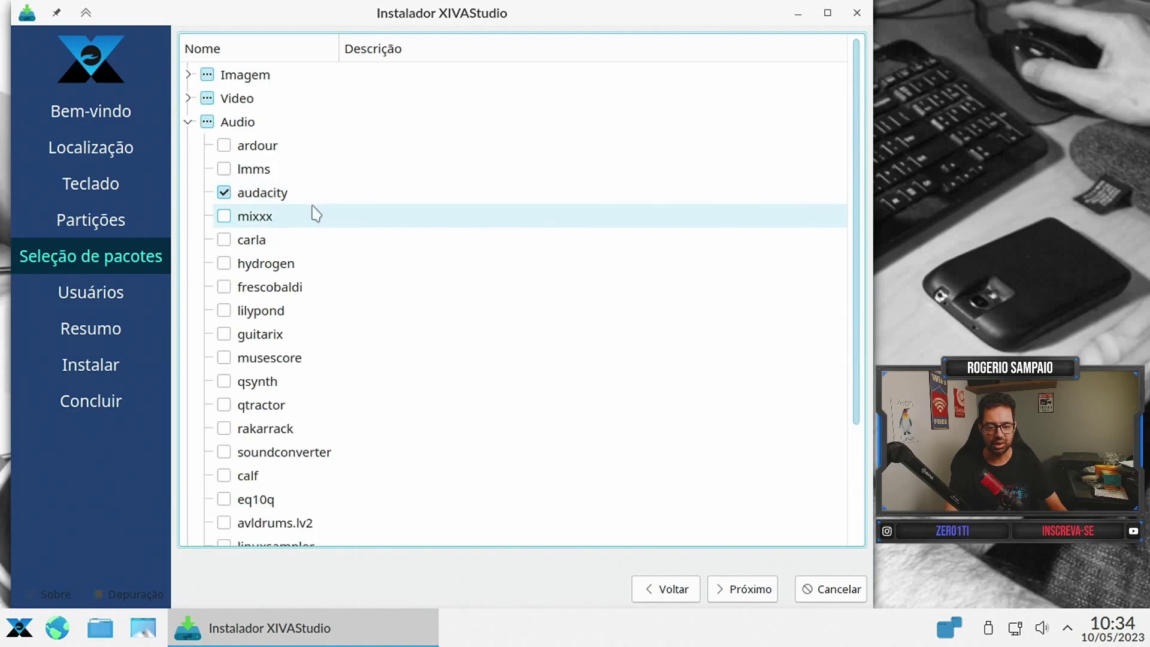
# Tick librecad under 3D & CAD and proceed to the user accounts step.
pyautogui.click(188, 122)
pyautogui.click(188, 145)
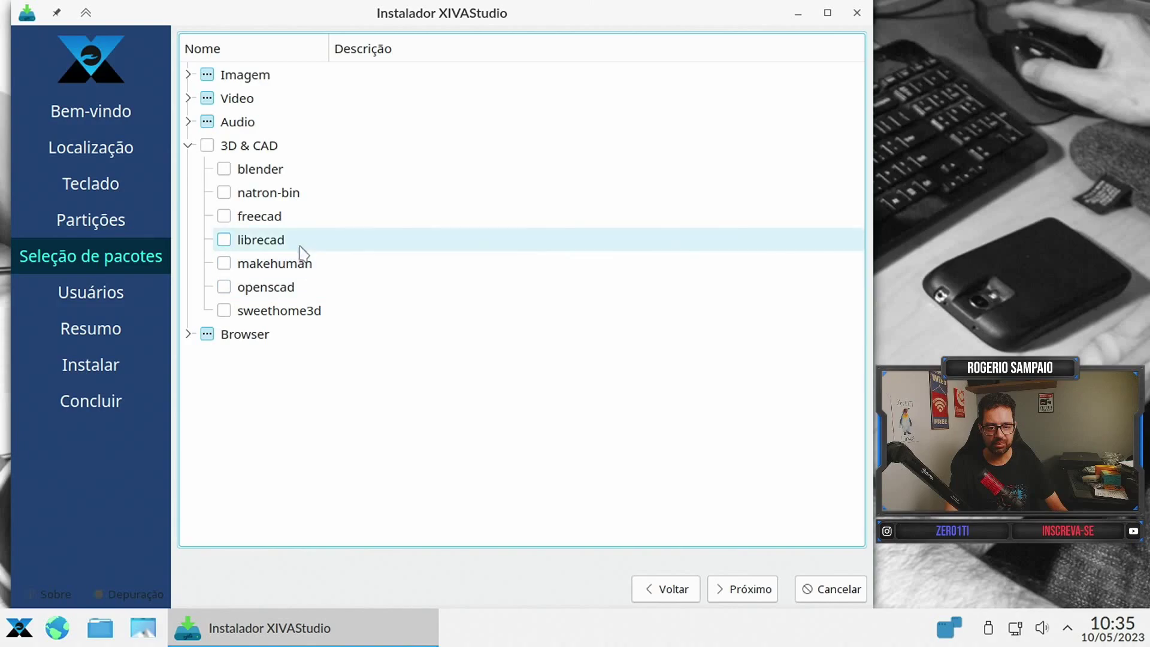
pyautogui.click(221, 241)
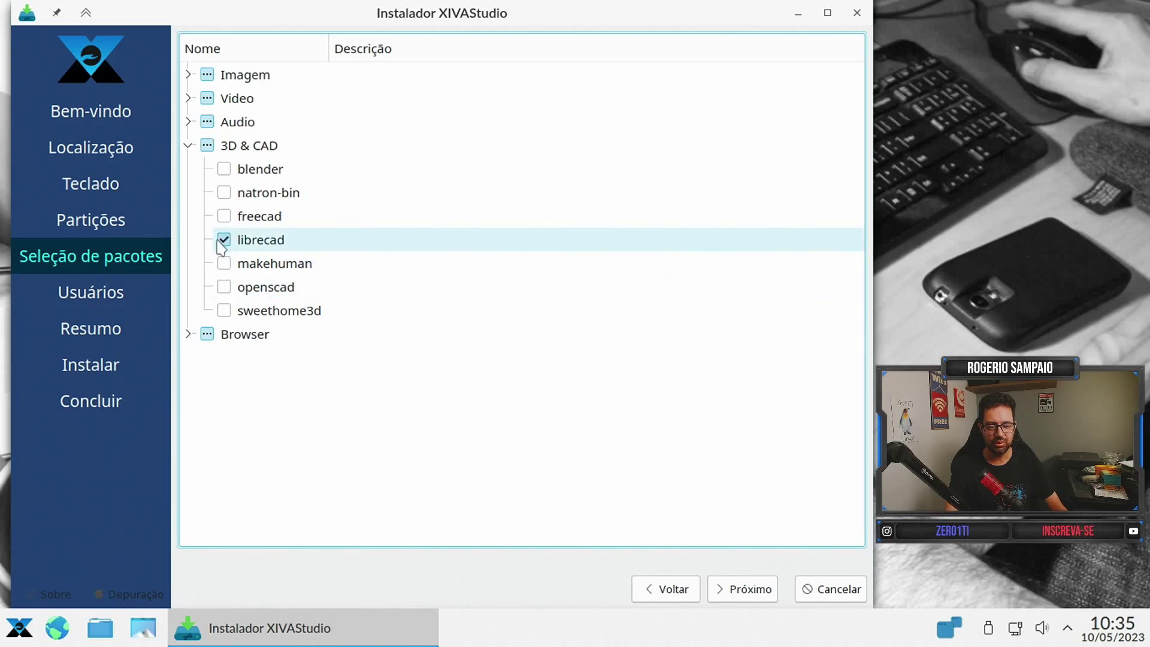
pyautogui.click(187, 145)
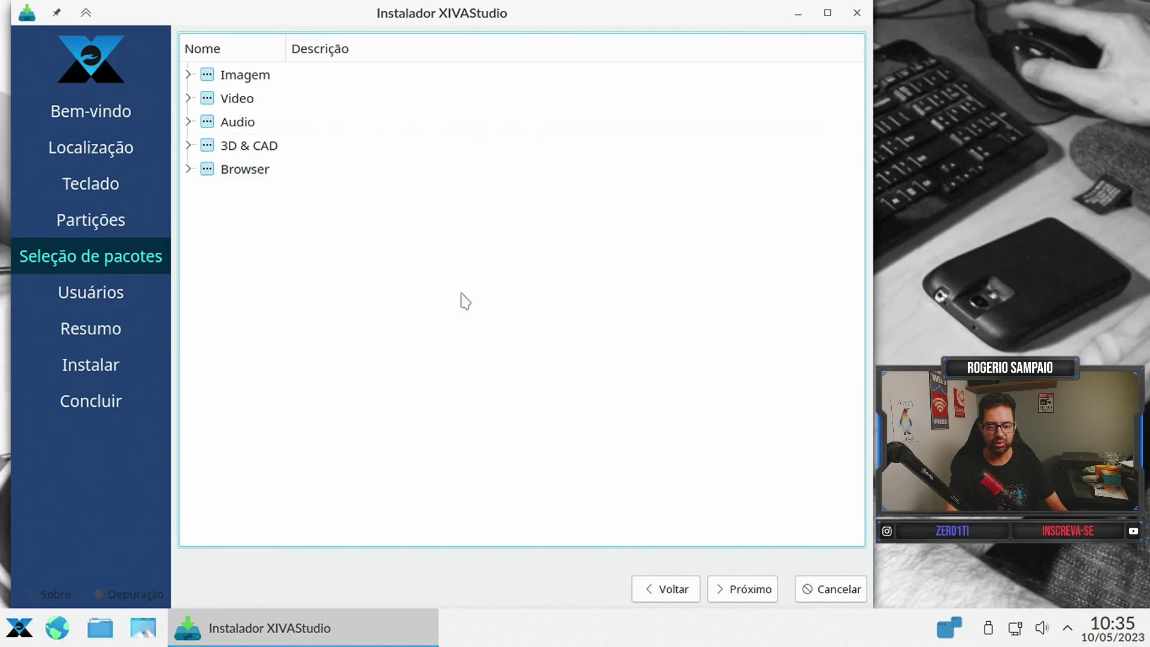
pyautogui.click(747, 595)
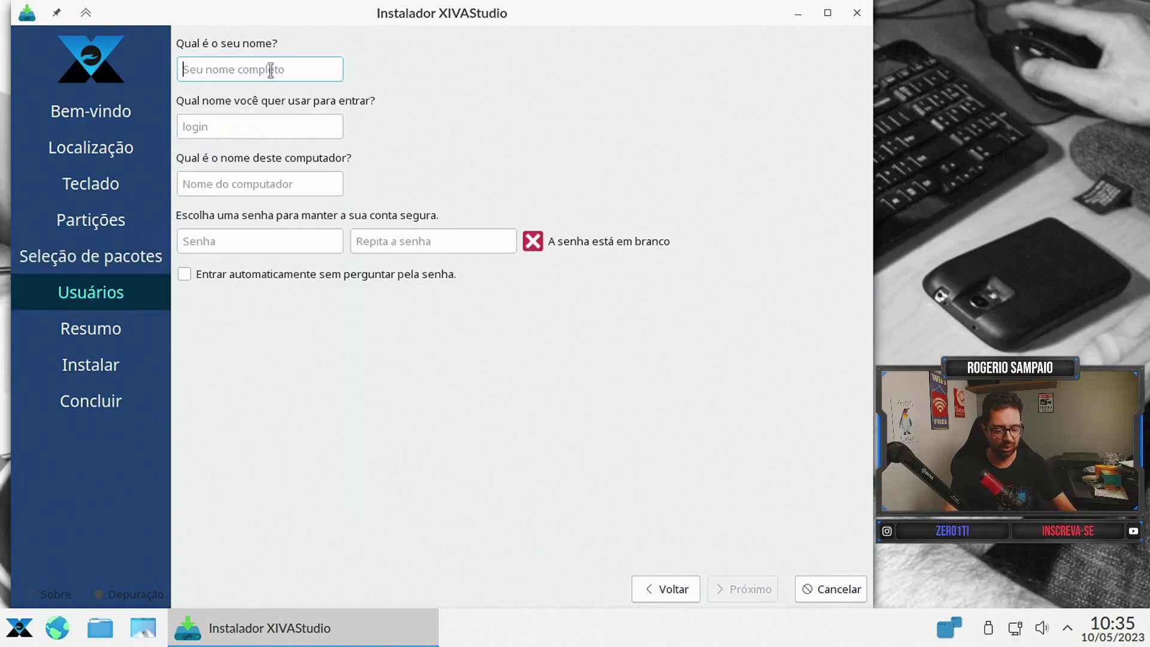
# Enter the user's full name, trim the auto-filled login and type computer name StudioPC.
pyautogui.write('Rogerio Sa')
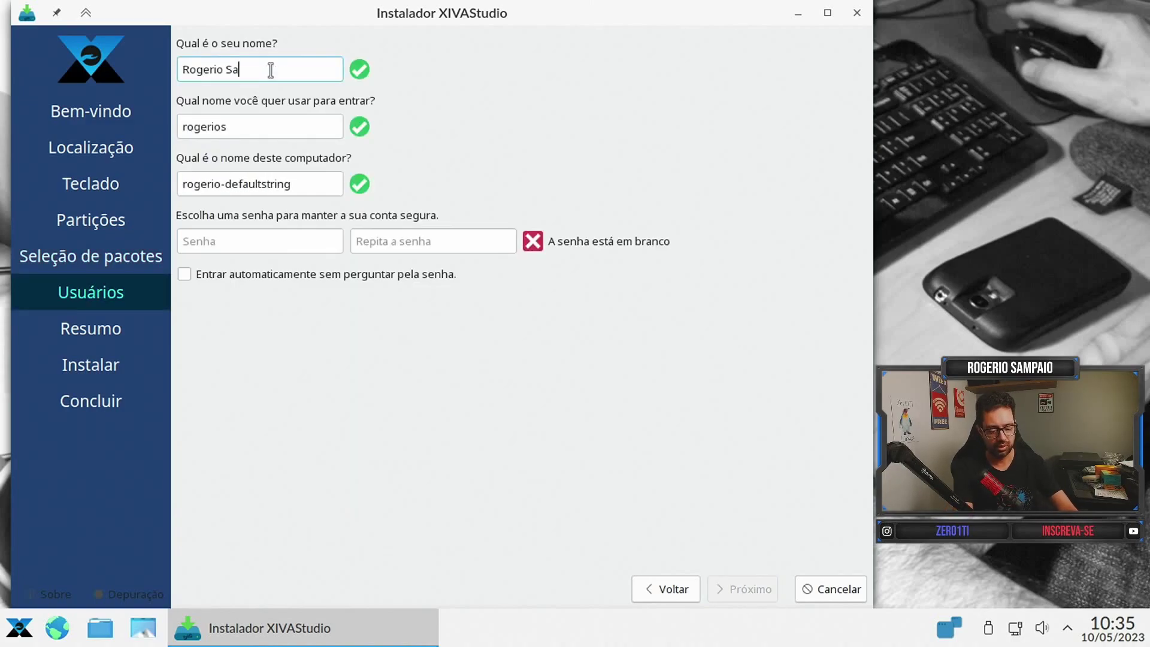
pyautogui.write('mpaio')
pyautogui.click(246, 134)
pyautogui.press('BackSpace')
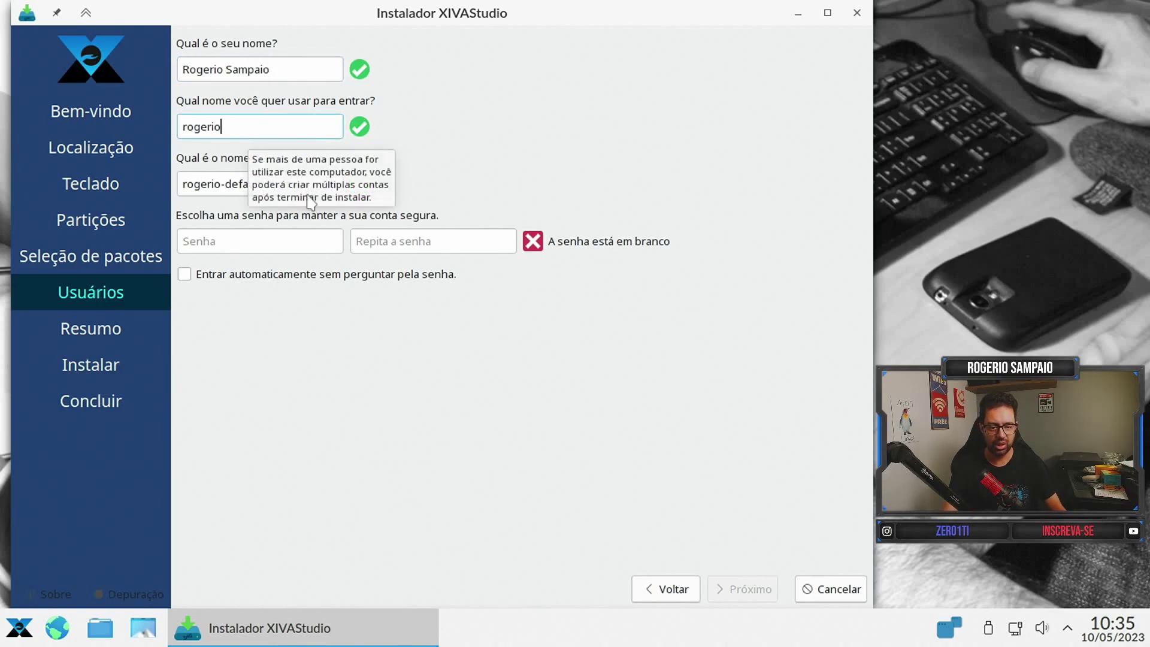
pyautogui.press('Tab')
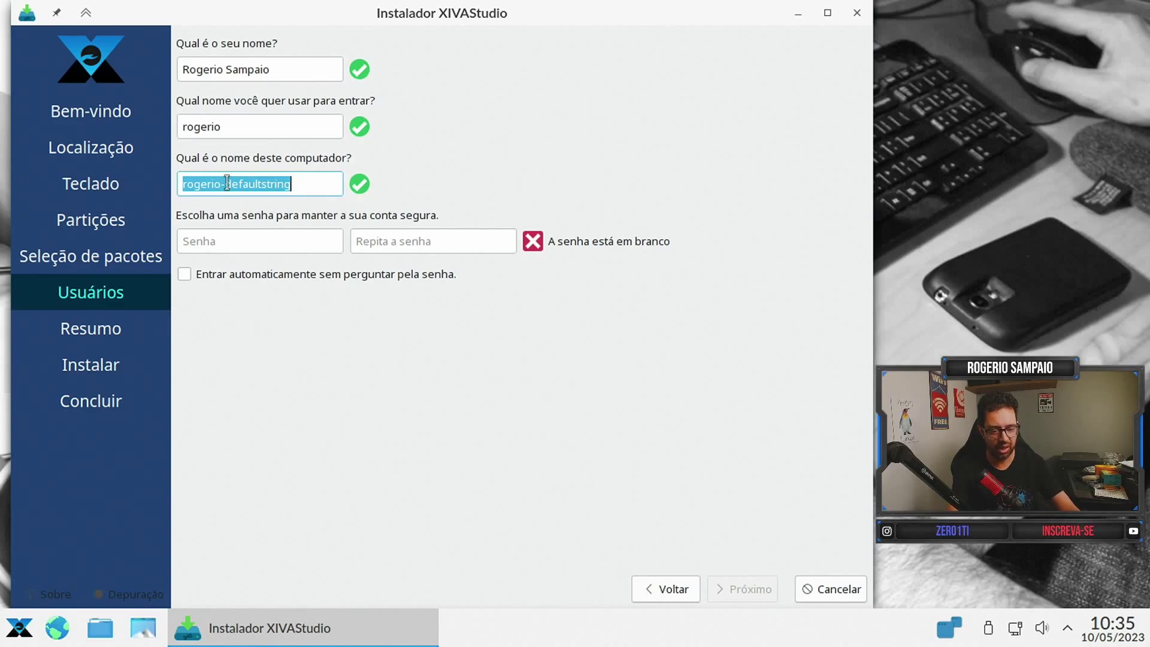
pyautogui.write('S')
pyautogui.press('BackSpace')
pyautogui.write('StudioPC')
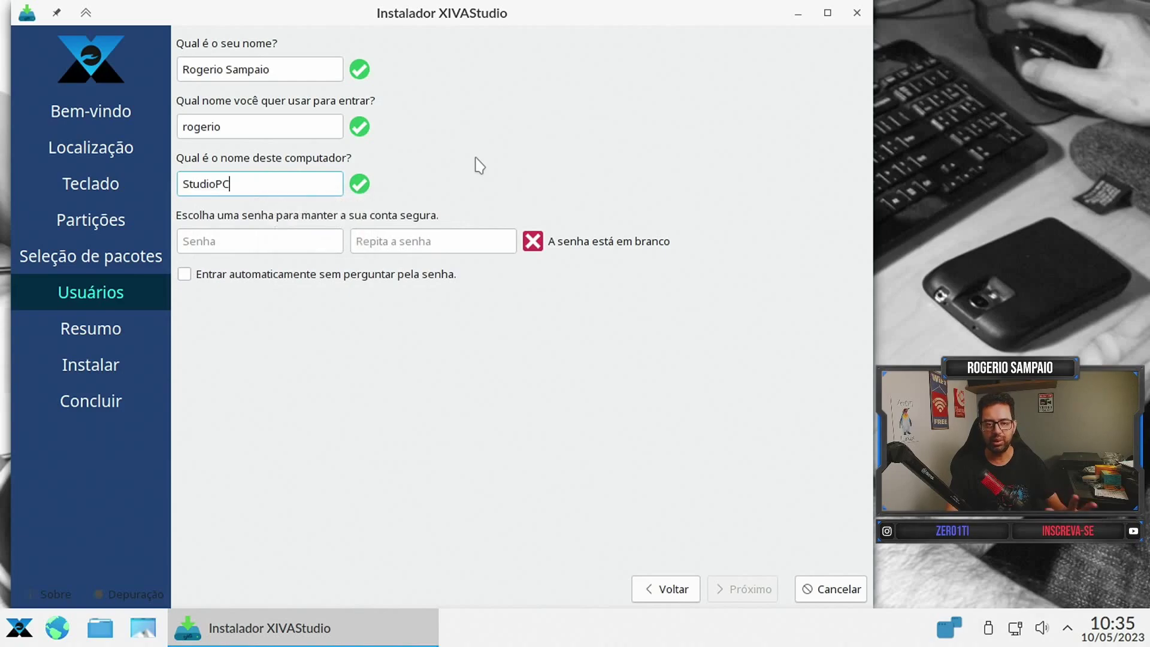
# Enter the account password in both fields and continue to the summary.
pyautogui.click(252, 239)
pyautogui.click(463, 246)
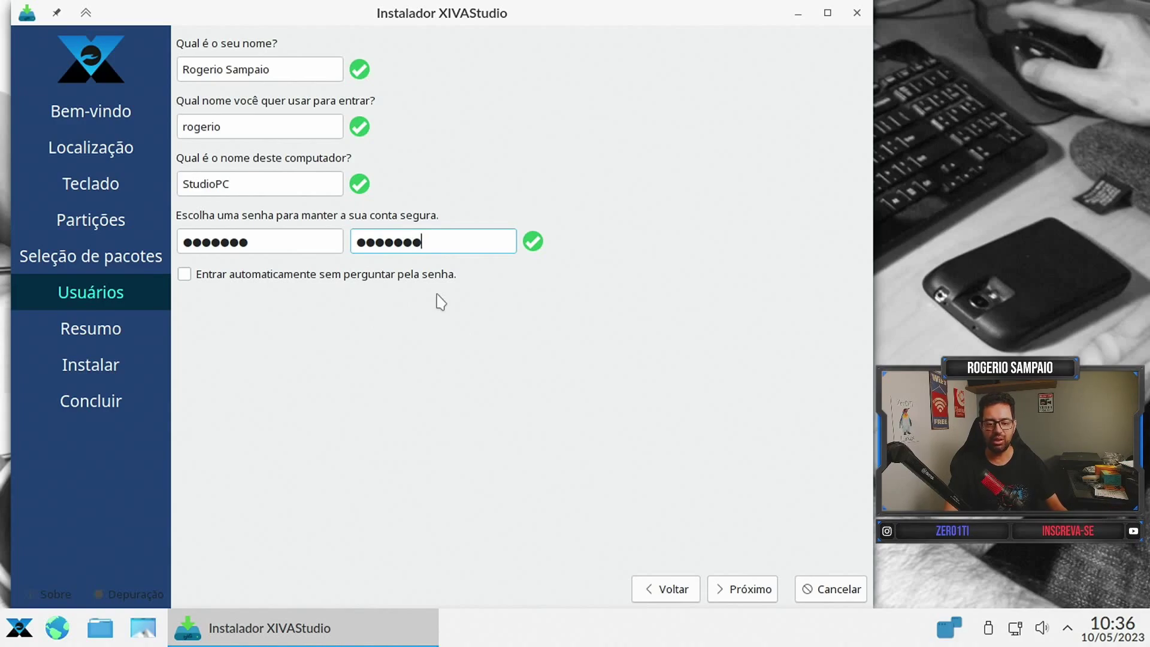
pyautogui.click(746, 590)
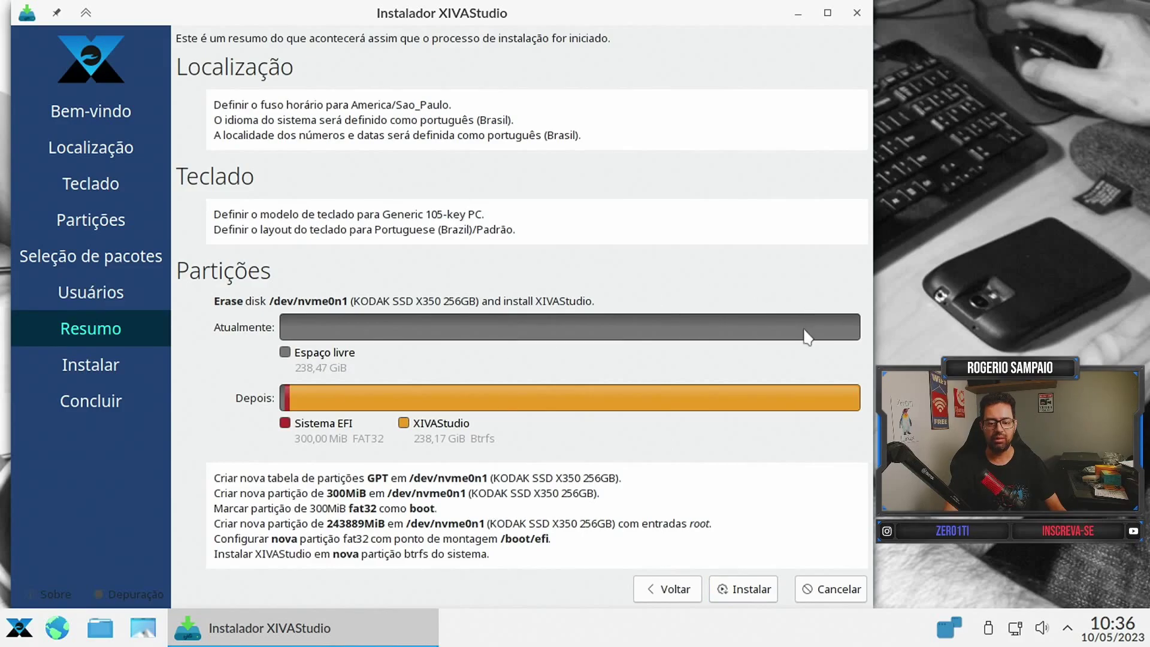
# Install XIVAStudio on the KODAK SSD, accept the irreversible disk changes, and restart when finished.
pyautogui.click(748, 594)
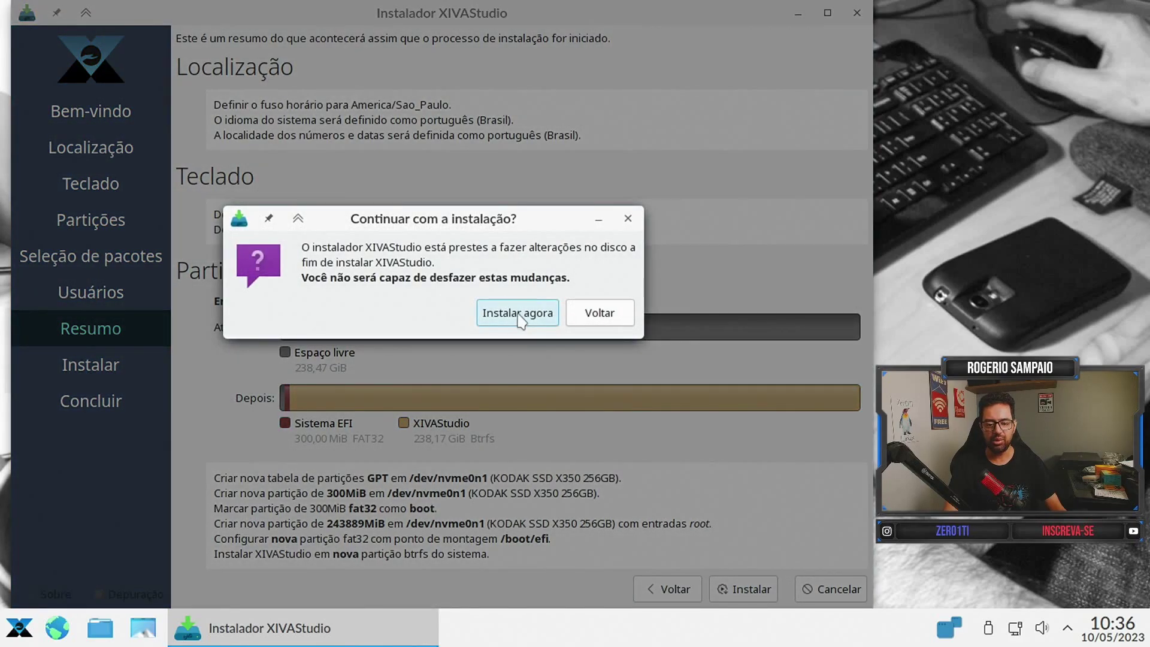
pyautogui.click(518, 314)
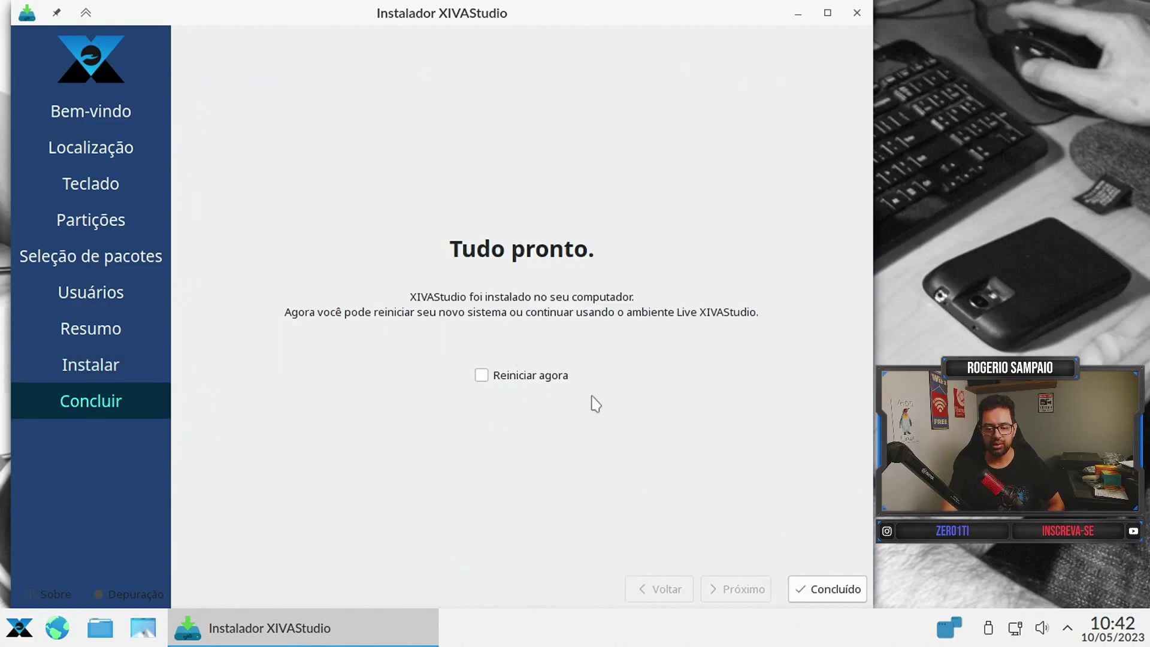
pyautogui.click(521, 375)
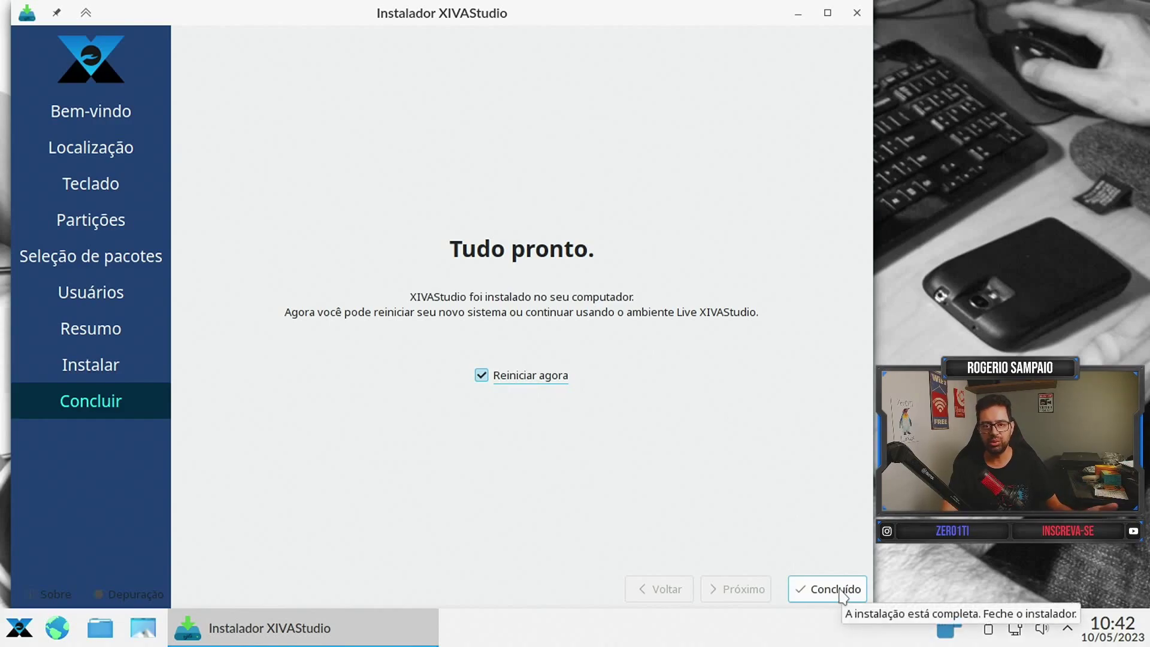
pyautogui.click(837, 589)
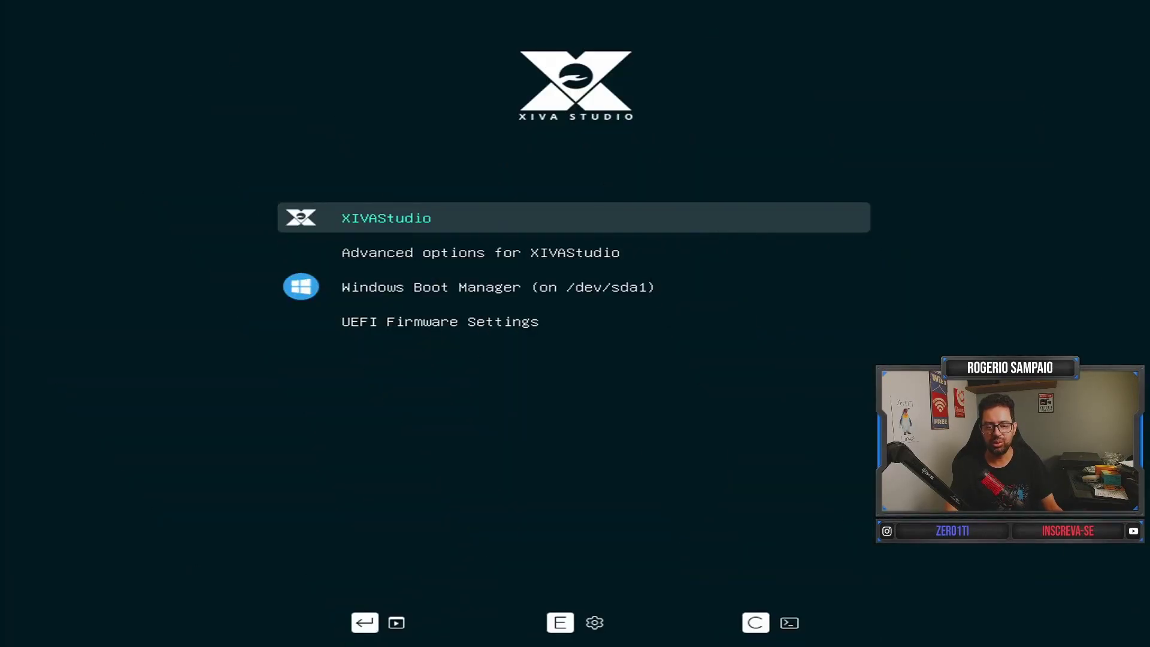
pyautogui.press('Down')
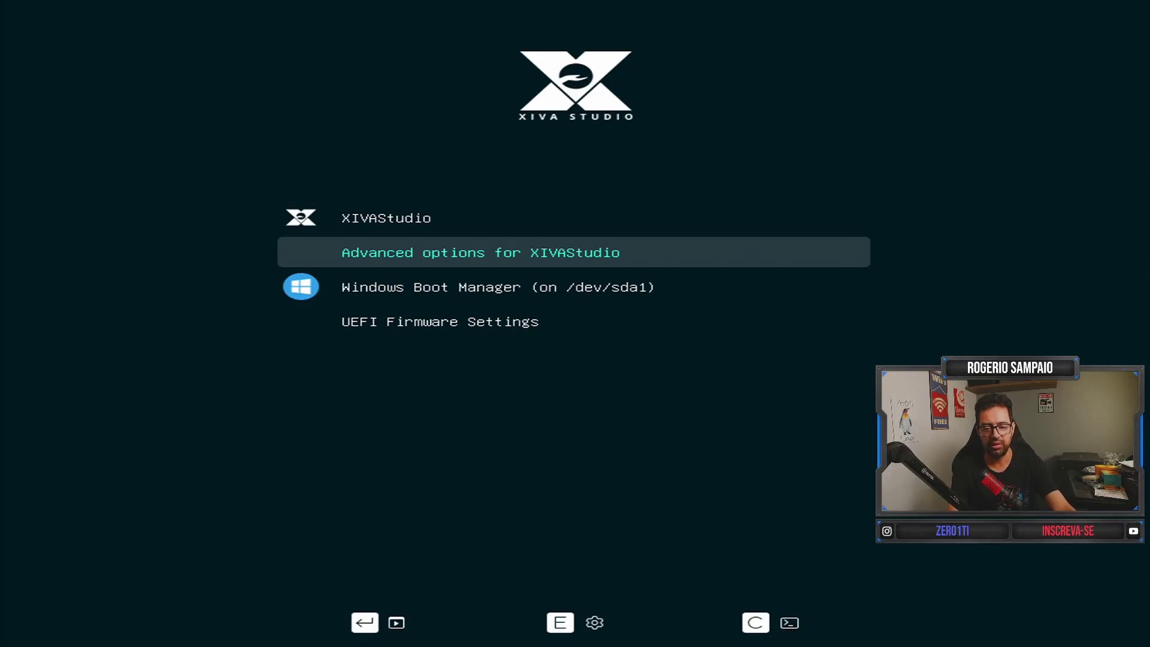
pyautogui.press('Return')
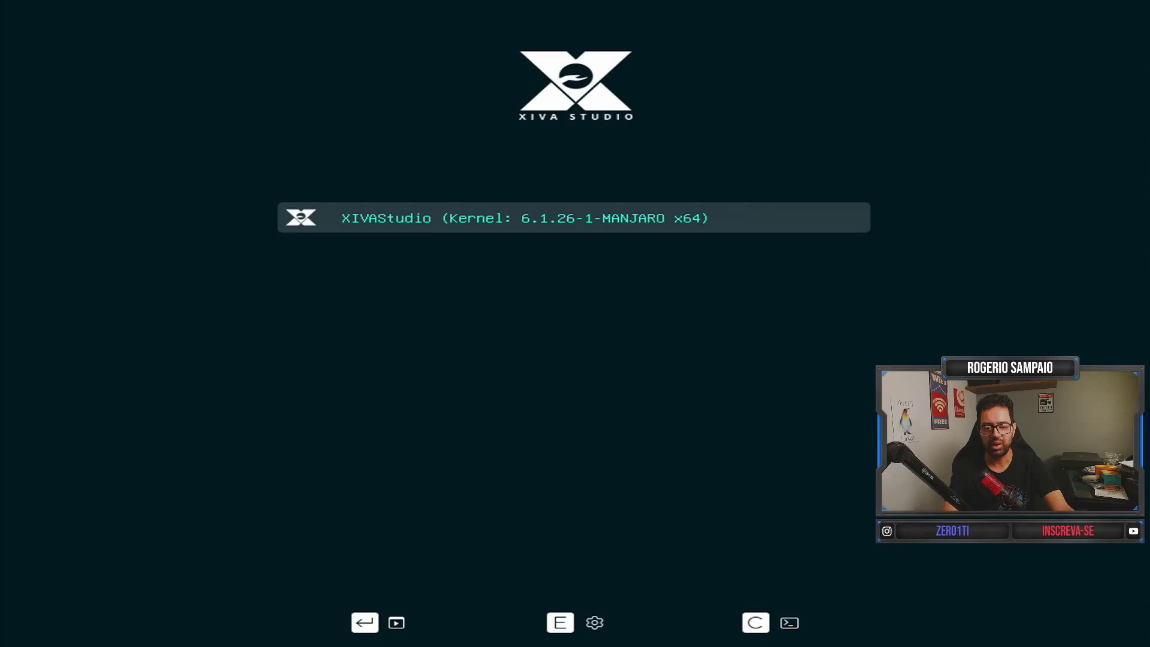
pyautogui.press('Escape')
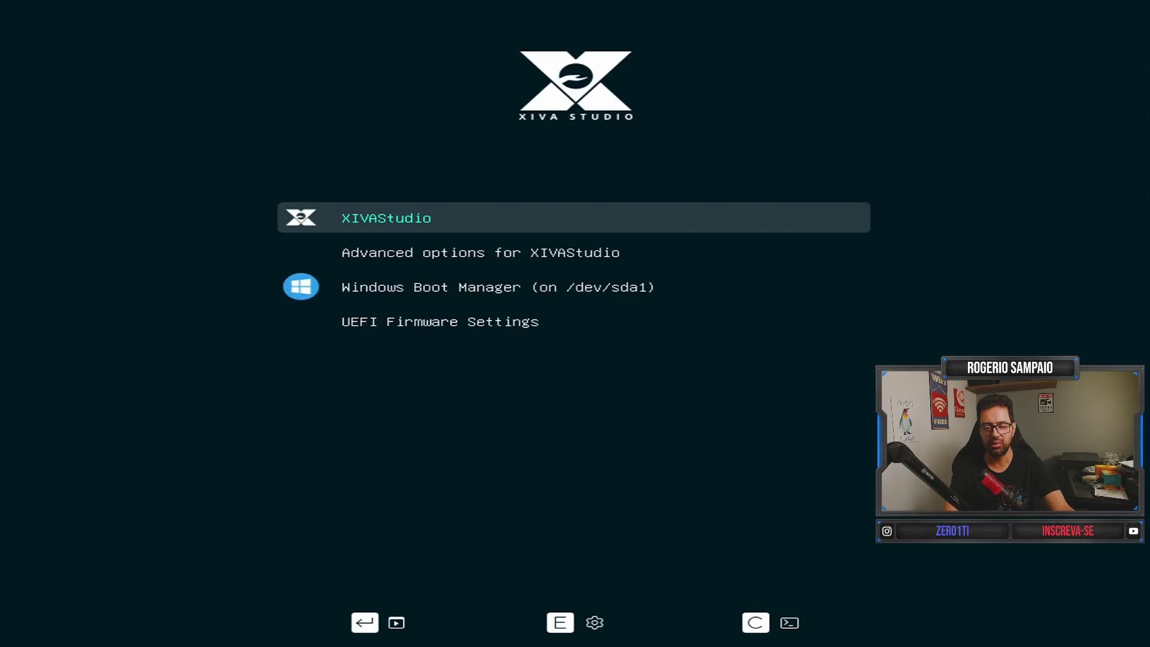
pyautogui.press('Down')
pyautogui.press('Down')
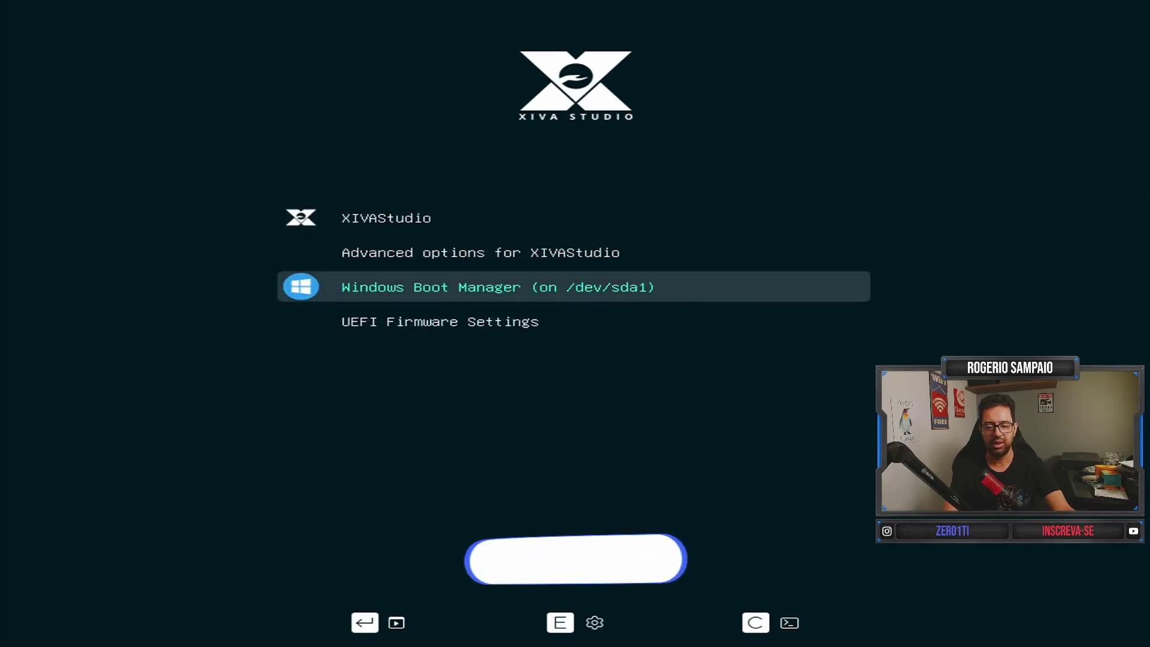
pyautogui.press('Up')
pyautogui.press('Up')
pyautogui.press('Down')
pyautogui.press('Down')
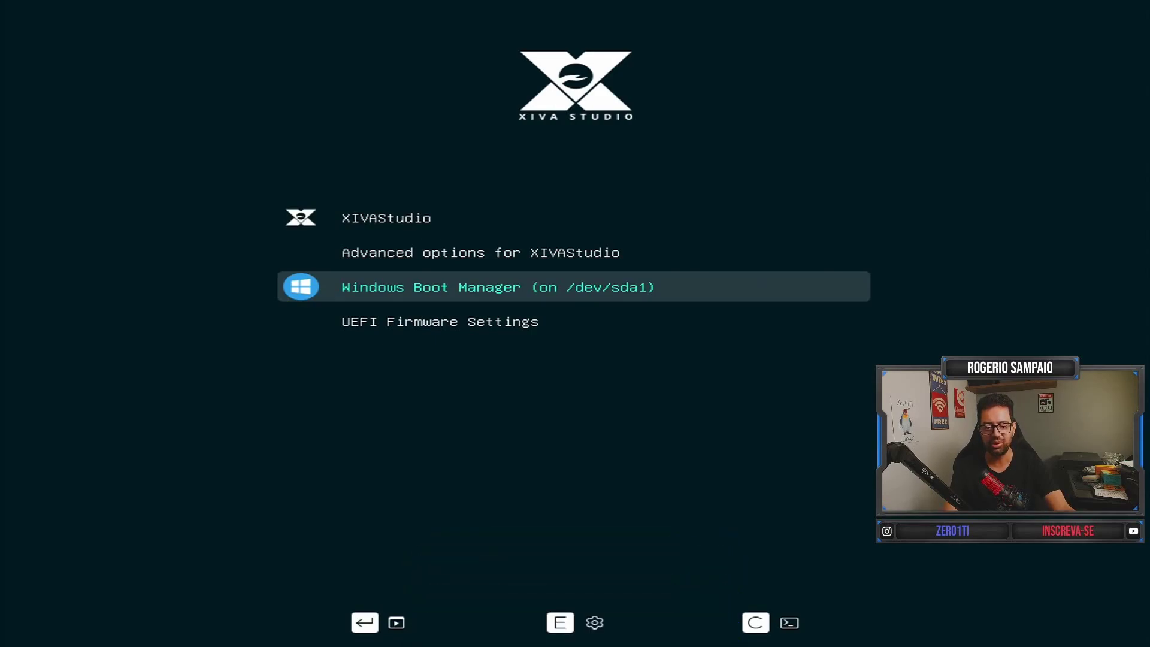
pyautogui.press('Up')
pyautogui.press('Down')
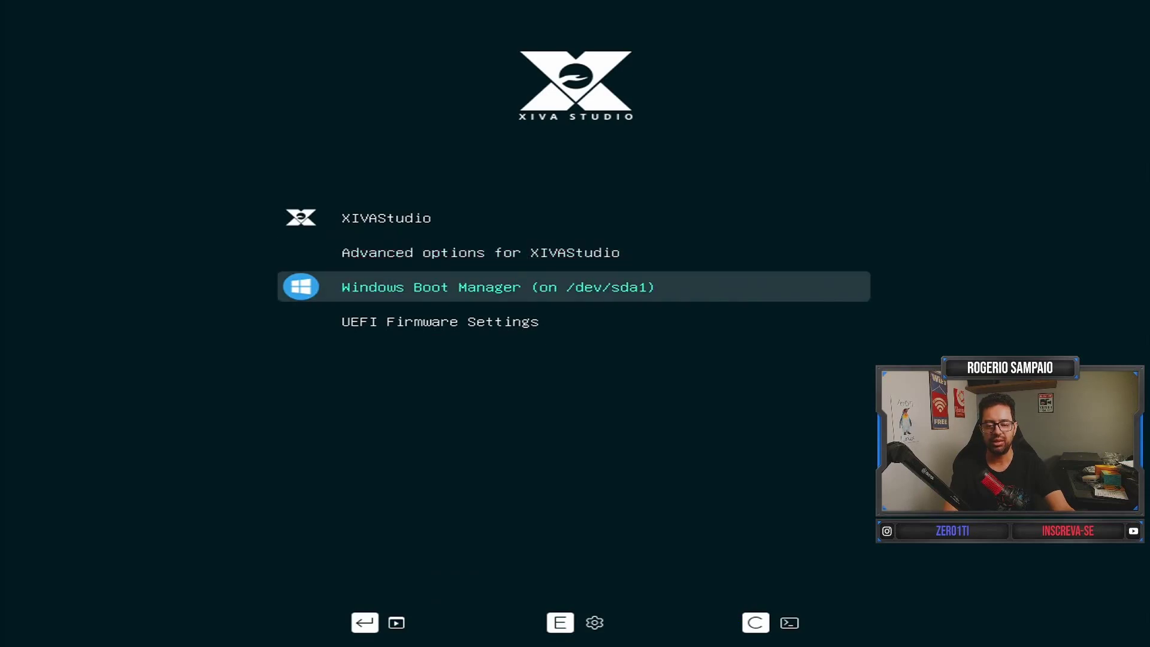
pyautogui.press('Up')
pyautogui.press('Up')
pyautogui.press('Down')
pyautogui.press('Down')
pyautogui.press('Up')
pyautogui.press('Up')
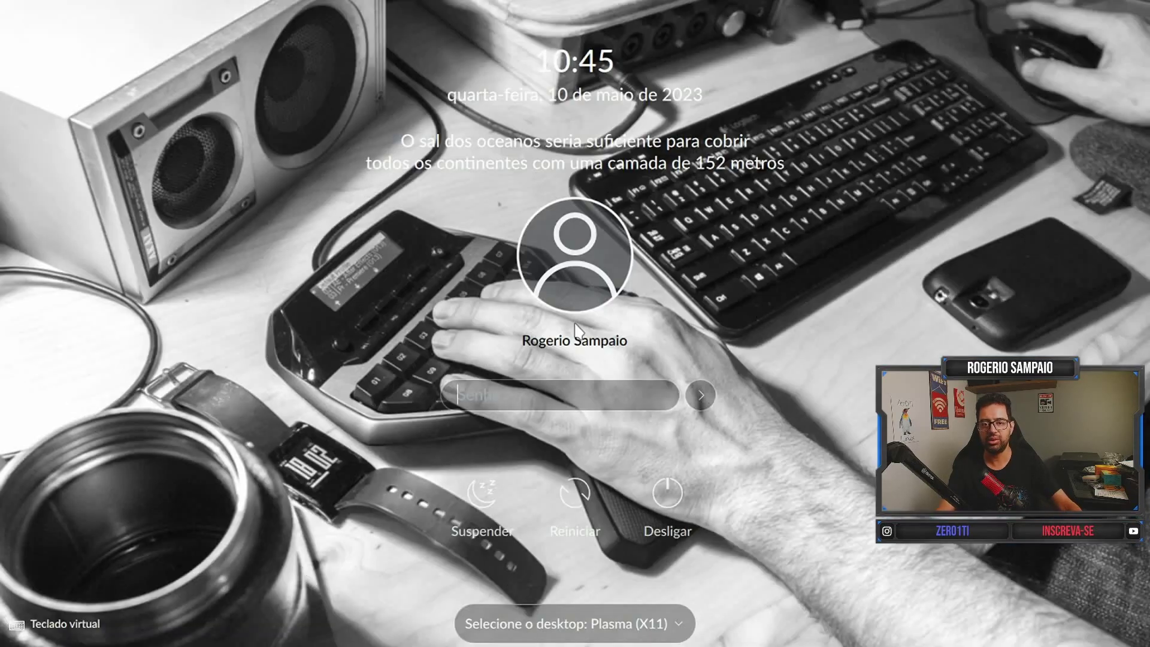
# Enter the account password in the Senha field and sign in to the Plasma desktop.
pyautogui.write('••')
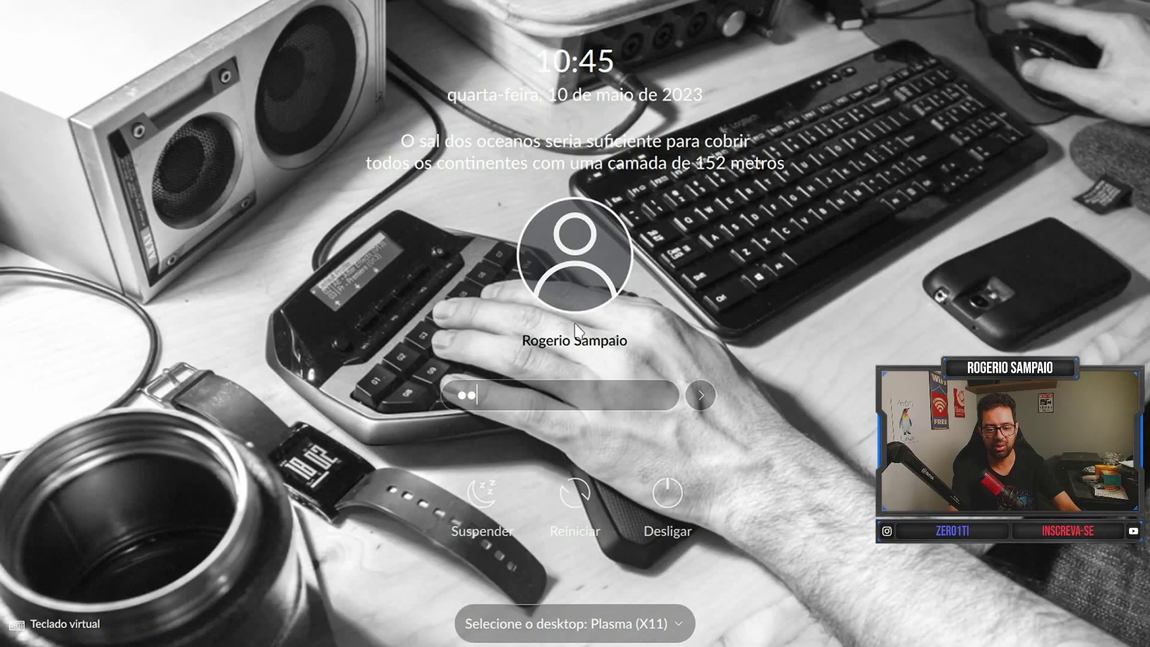
pyautogui.write('•••••')
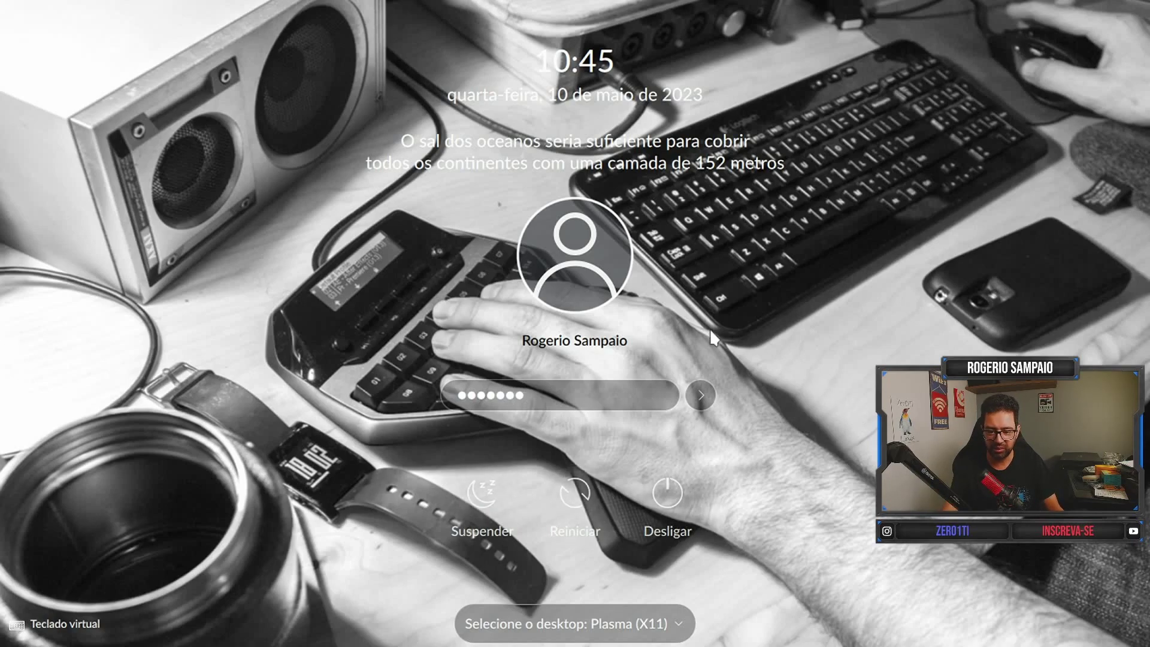
pyautogui.click(701, 394)
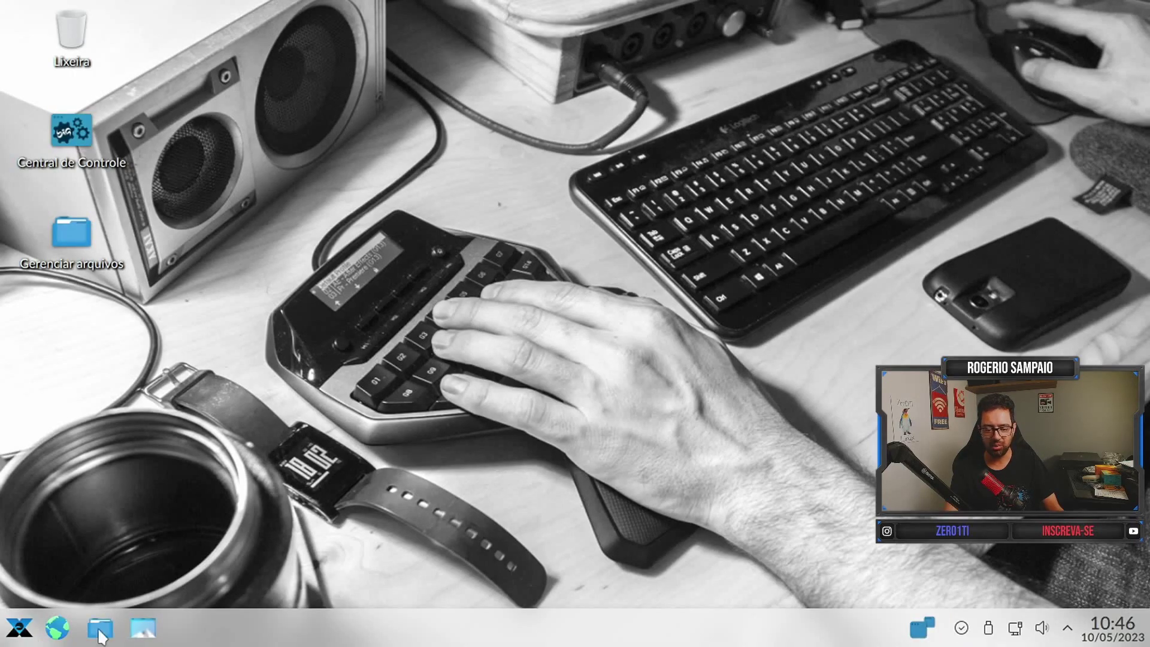
# Launch Introdução ao XIVAStudio and advance past Ajustes iniciais to Escolha seu navegador padrão.
pyautogui.click(13, 627)
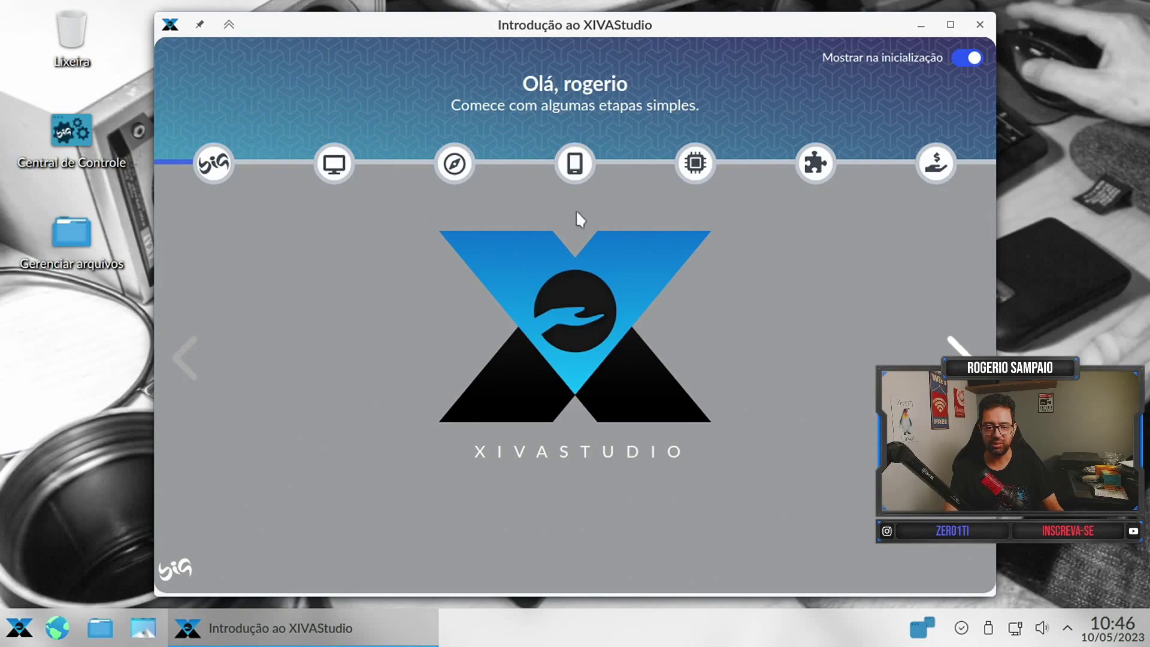
pyautogui.click(966, 351)
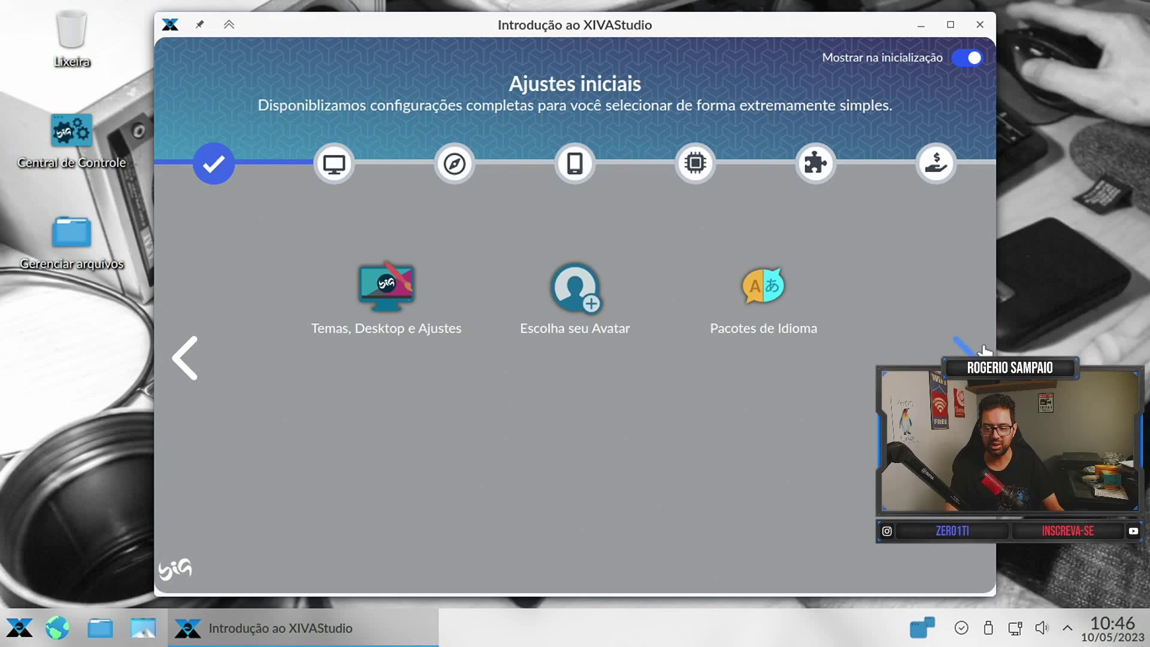
pyautogui.click(964, 348)
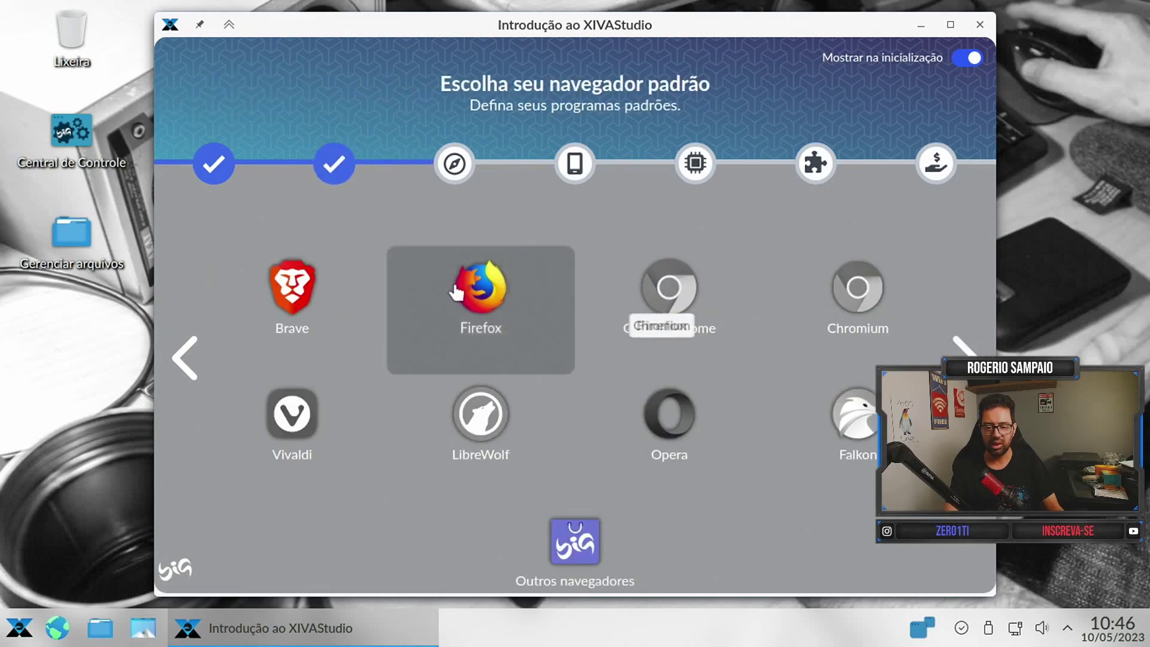